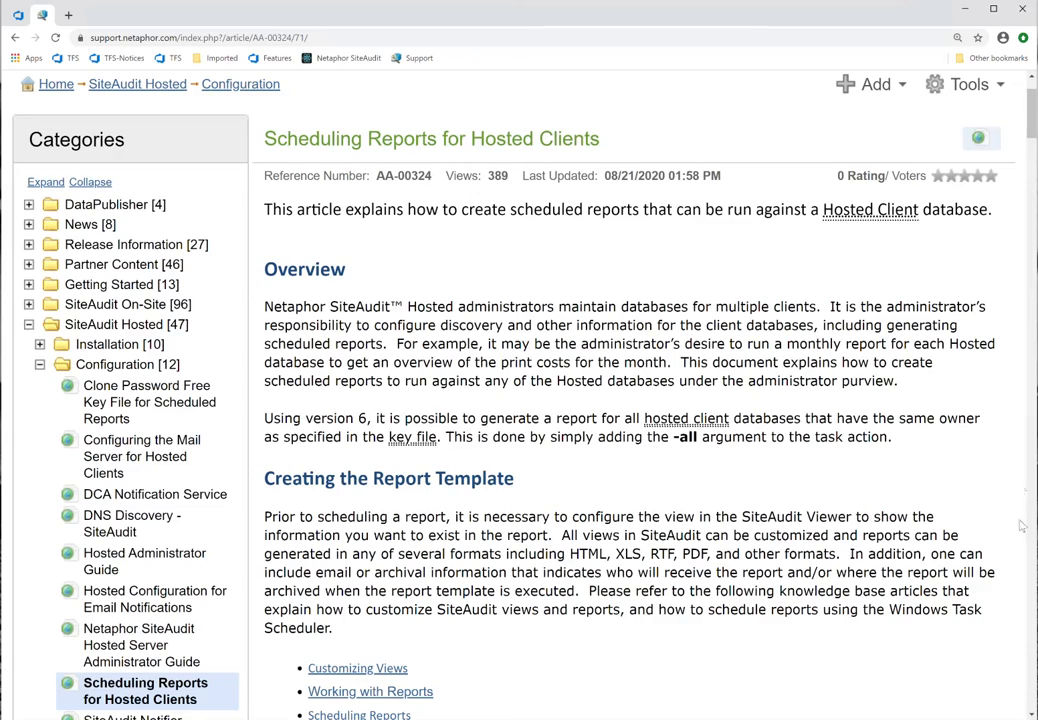
Examine the article's scheduled report command that uses a key file, including its -viewfile path, -keyfile path and -all argument.
{"action": "left_click", "coordinate": [1030, 585]}
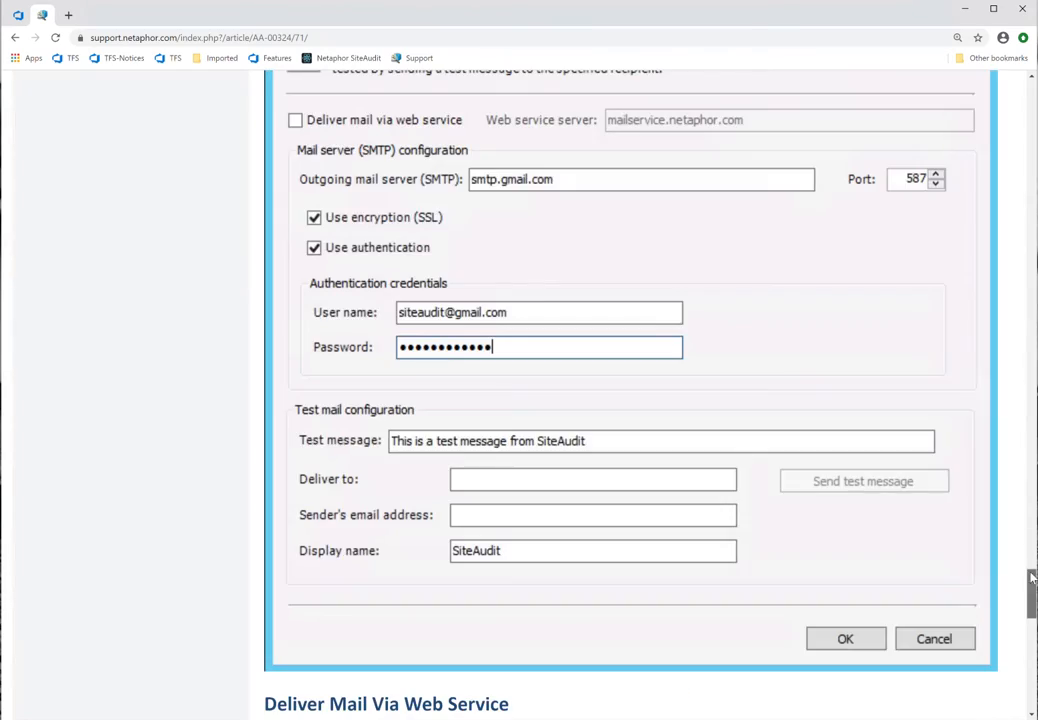
{"action": "left_click_drag", "start_coordinate": [1030, 578], "coordinate": [1032, 537]}
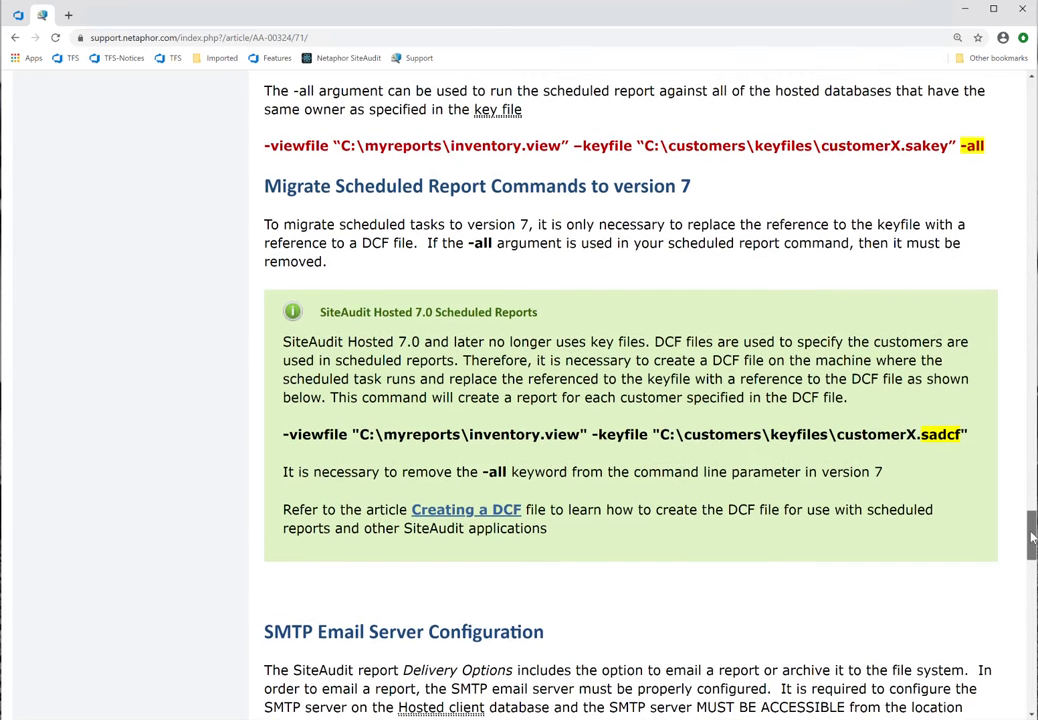
{"action": "scroll", "coordinate": [1032, 537], "scroll_direction": "up", "scroll_amount": 1}
{"action": "scroll", "coordinate": [1032, 537], "scroll_direction": "up", "scroll_amount": 1}
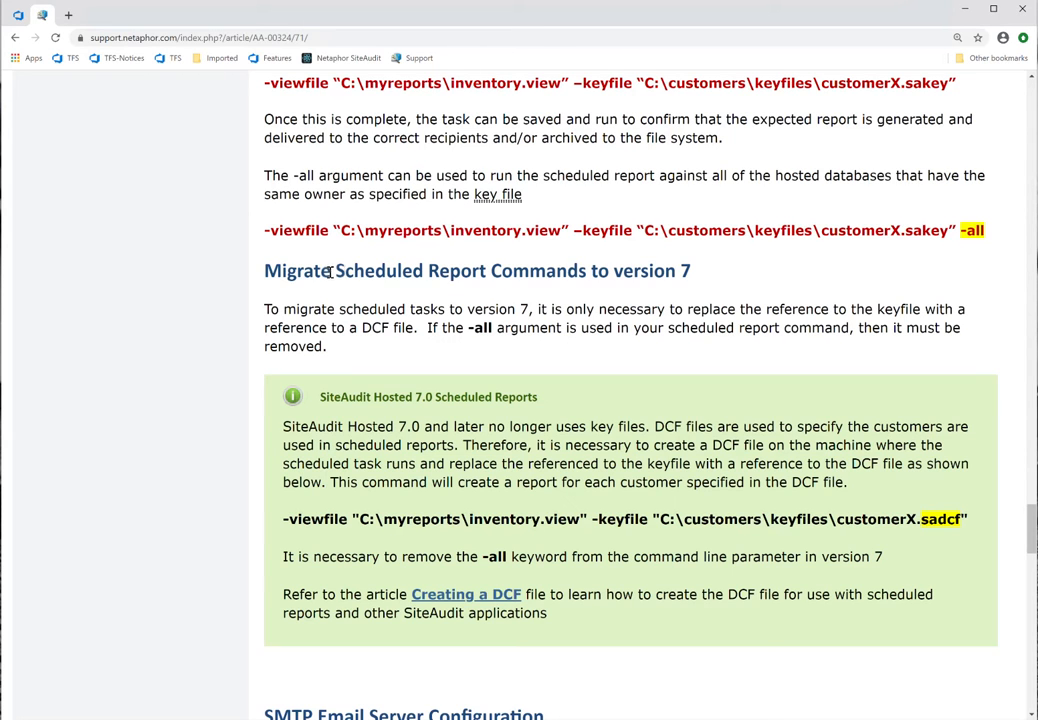
{"action": "left_click_drag", "start_coordinate": [267, 233], "coordinate": [988, 226]}
{"action": "left_click", "coordinate": [695, 215]}
{"action": "left_click_drag", "start_coordinate": [265, 232], "coordinate": [328, 231]}
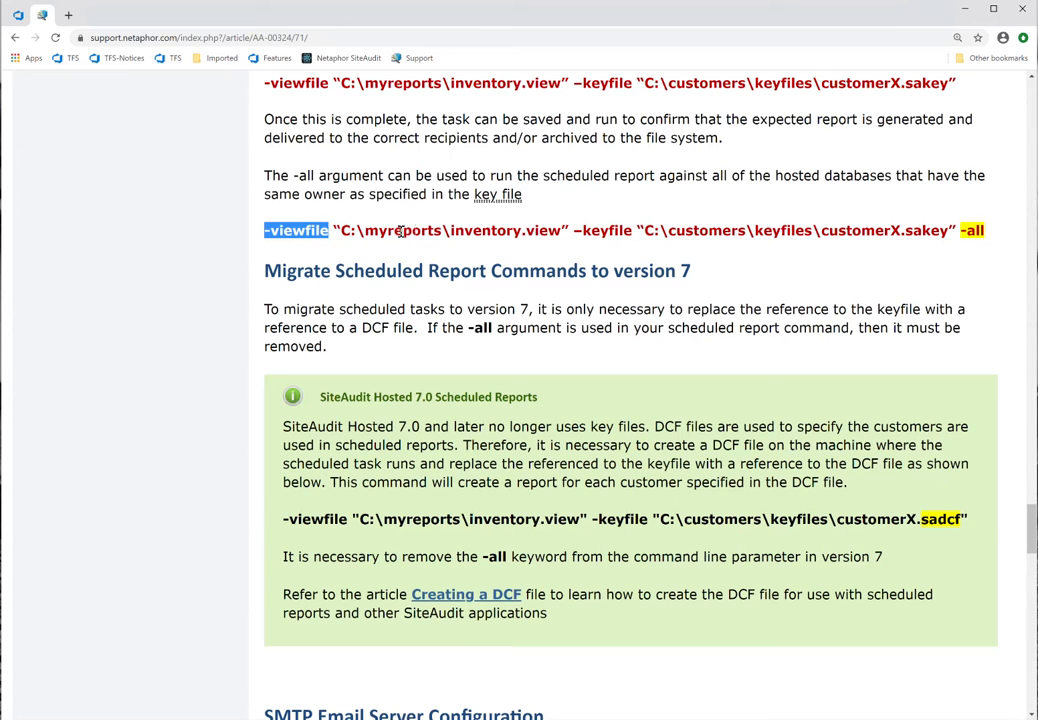
{"action": "left_click_drag", "start_coordinate": [568, 231], "coordinate": [333, 231]}
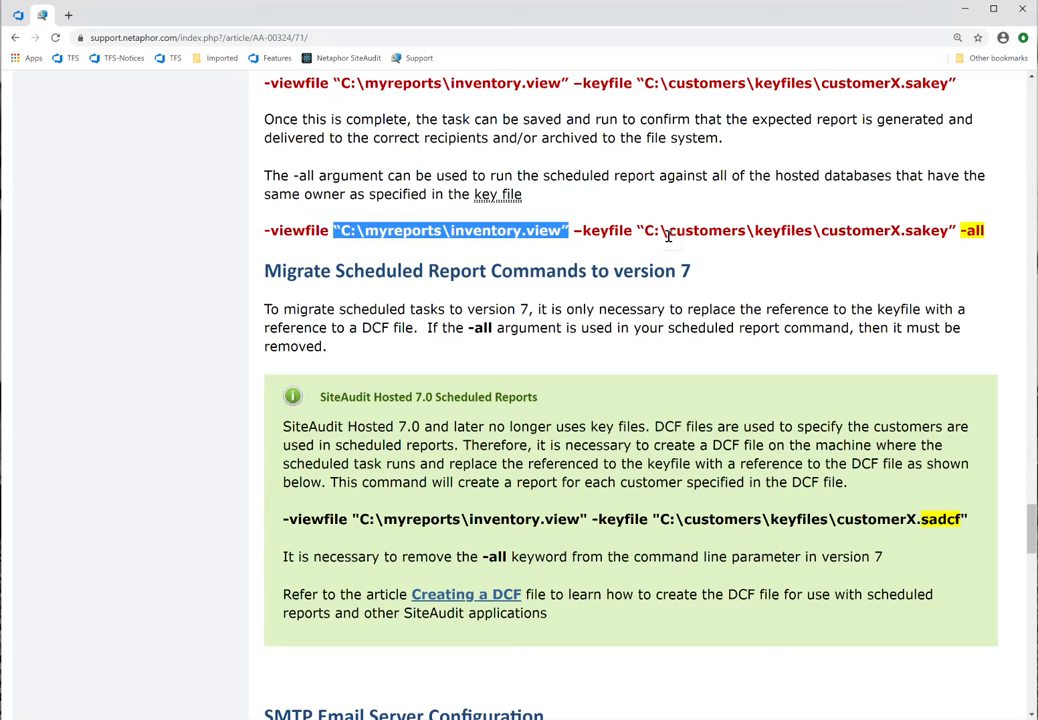
{"action": "left_click_drag", "start_coordinate": [633, 232], "coordinate": [957, 231]}
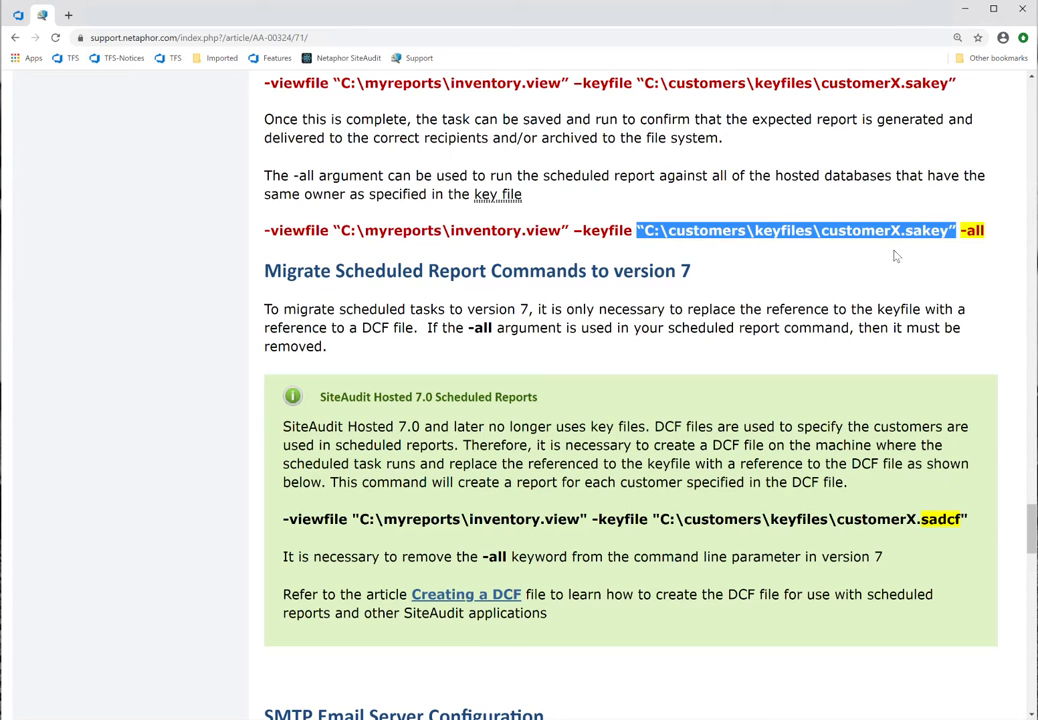
{"action": "left_click", "coordinate": [990, 232]}
{"action": "left_click_drag", "start_coordinate": [988, 232], "coordinate": [957, 258]}
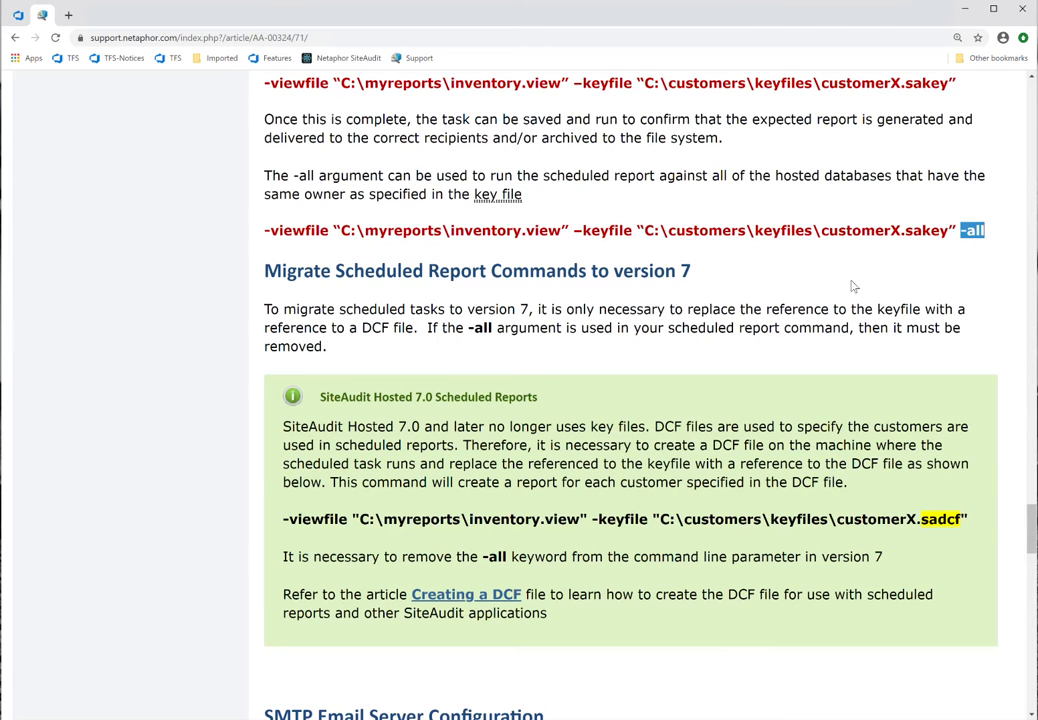
Compare the customerX.sakey reference and -all argument with the version 7 command that references customerX.sadcf.
{"action": "left_click_drag", "start_coordinate": [823, 230], "coordinate": [951, 230]}
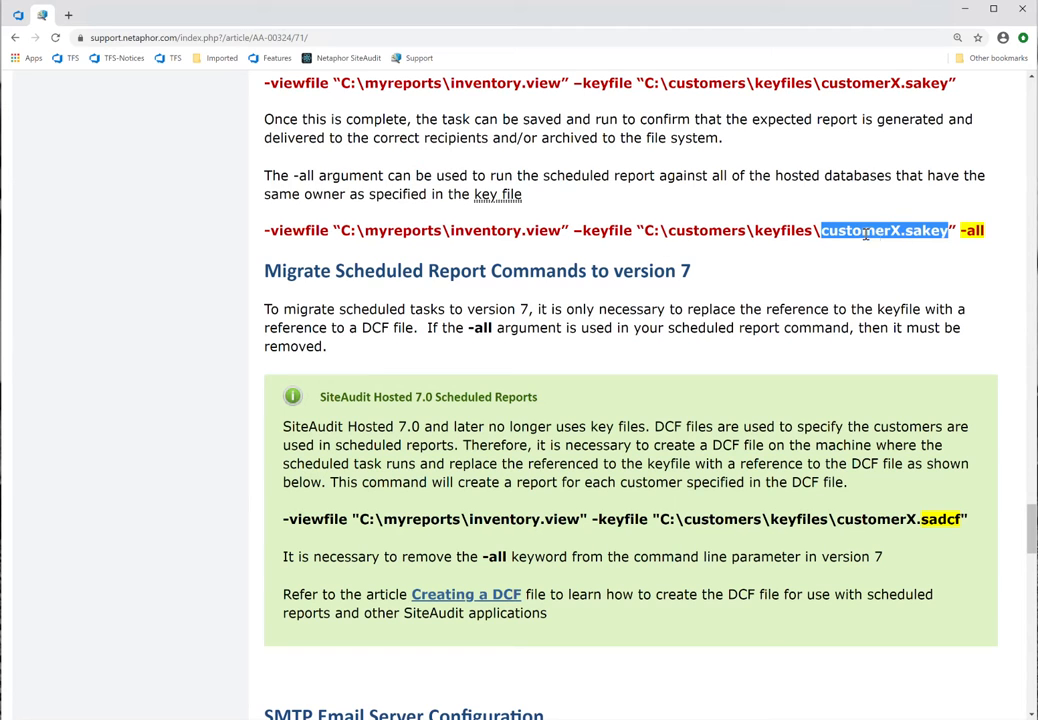
{"action": "left_click", "coordinate": [862, 519]}
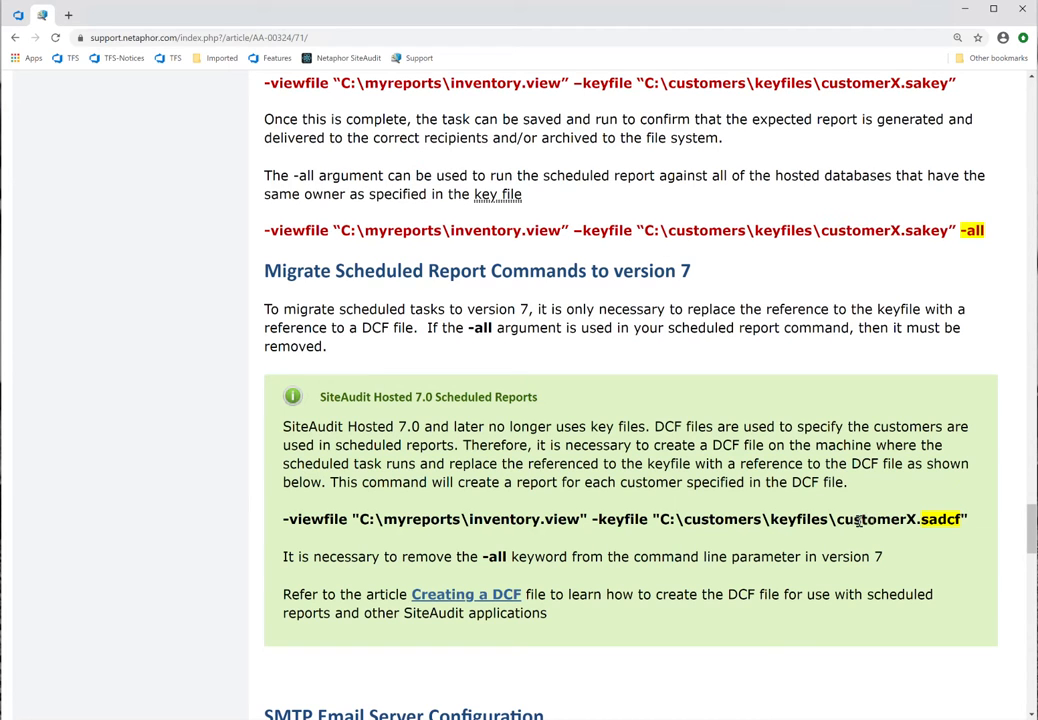
{"action": "left_click_drag", "start_coordinate": [838, 519], "coordinate": [957, 524]}
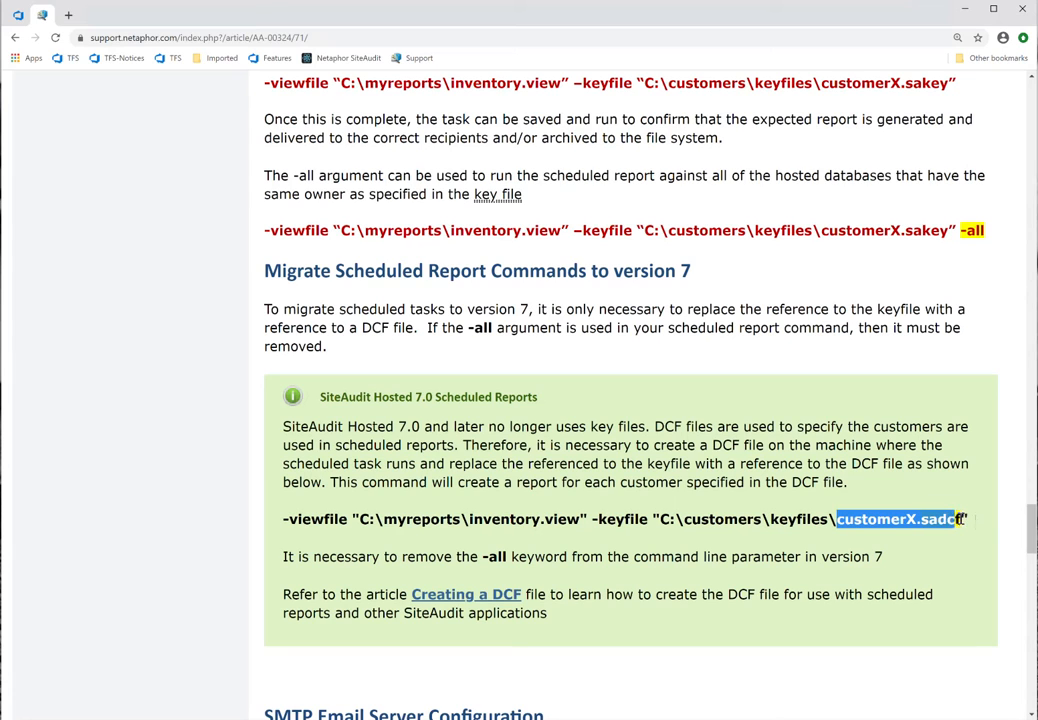
{"action": "left_click", "coordinate": [938, 532]}
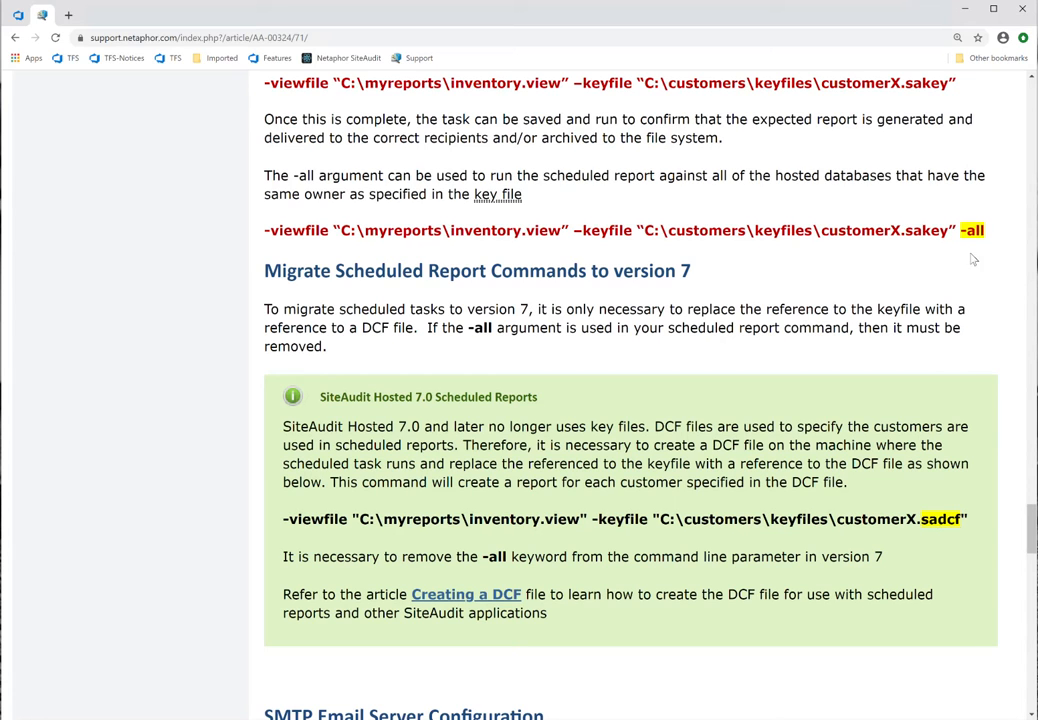
{"action": "left_click_drag", "start_coordinate": [988, 233], "coordinate": [957, 232]}
{"action": "left_click_drag", "start_coordinate": [284, 519], "coordinate": [588, 519]}
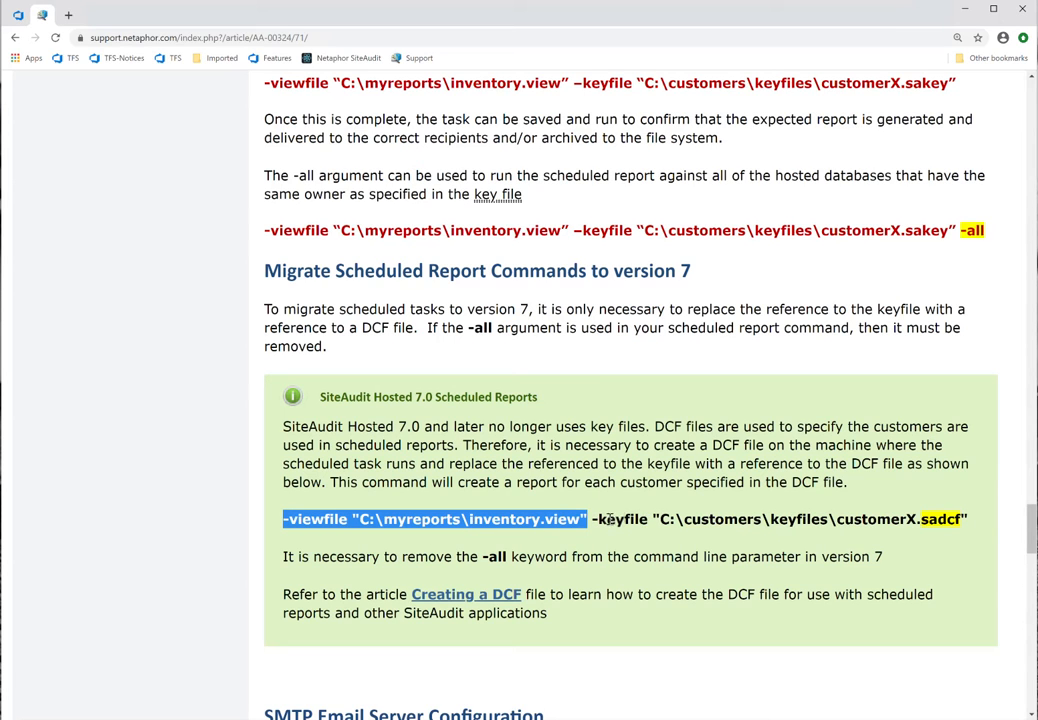
{"action": "left_click_drag", "start_coordinate": [655, 519], "coordinate": [972, 521]}
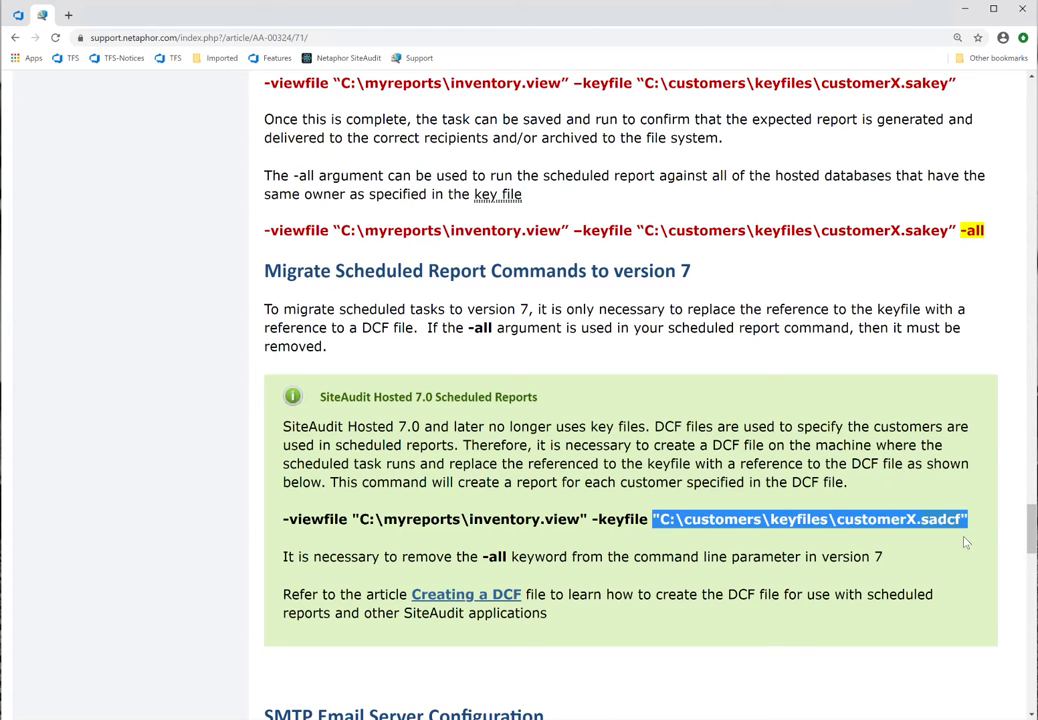
Switch to the SiteAudit Control Panel in the virtual machine and open the DCF Editor from the administration tasks.
{"action": "left_click", "coordinate": [967, 10]}
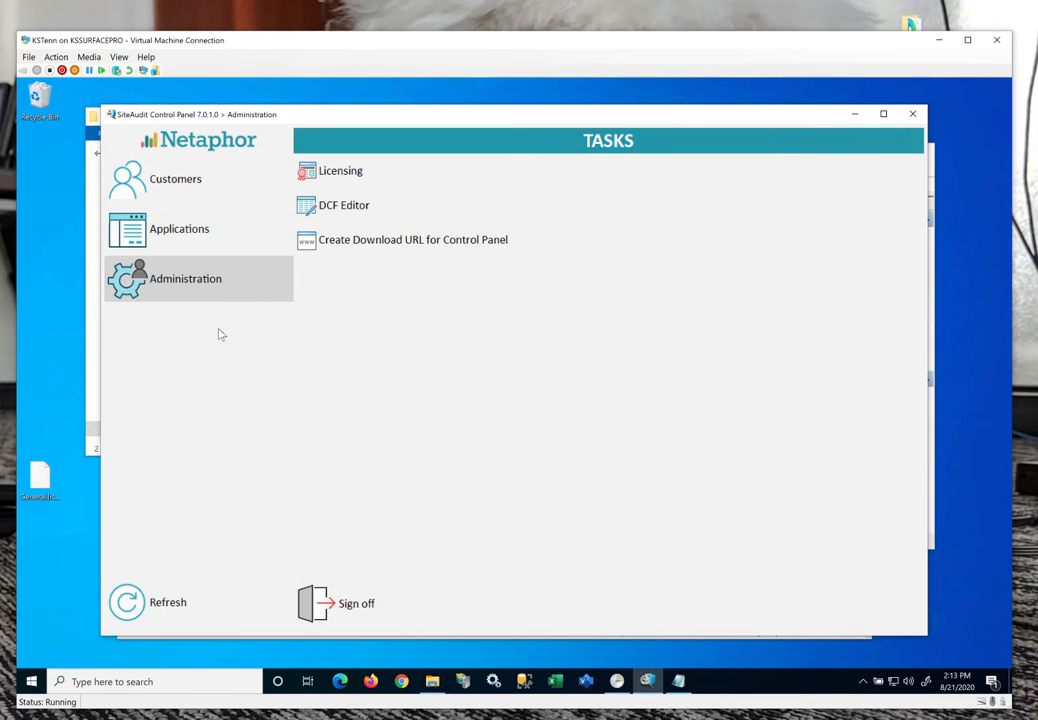
{"action": "left_click_drag", "start_coordinate": [444, 122], "coordinate": [453, 113]}
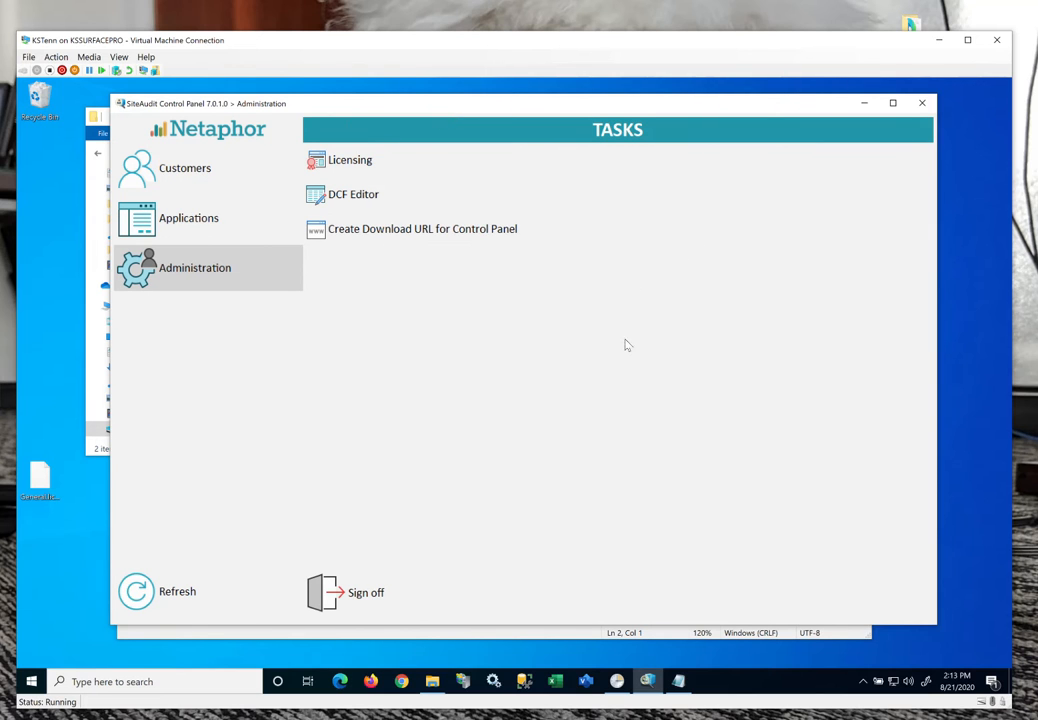
{"action": "left_click", "coordinate": [190, 174]}
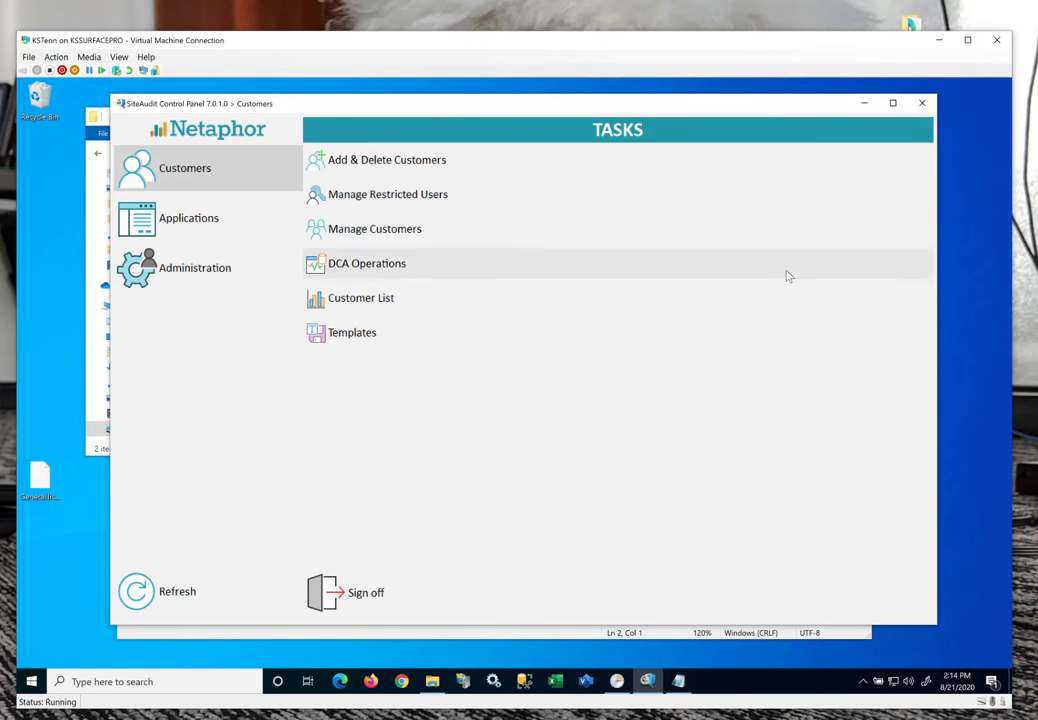
{"action": "left_click", "coordinate": [145, 280]}
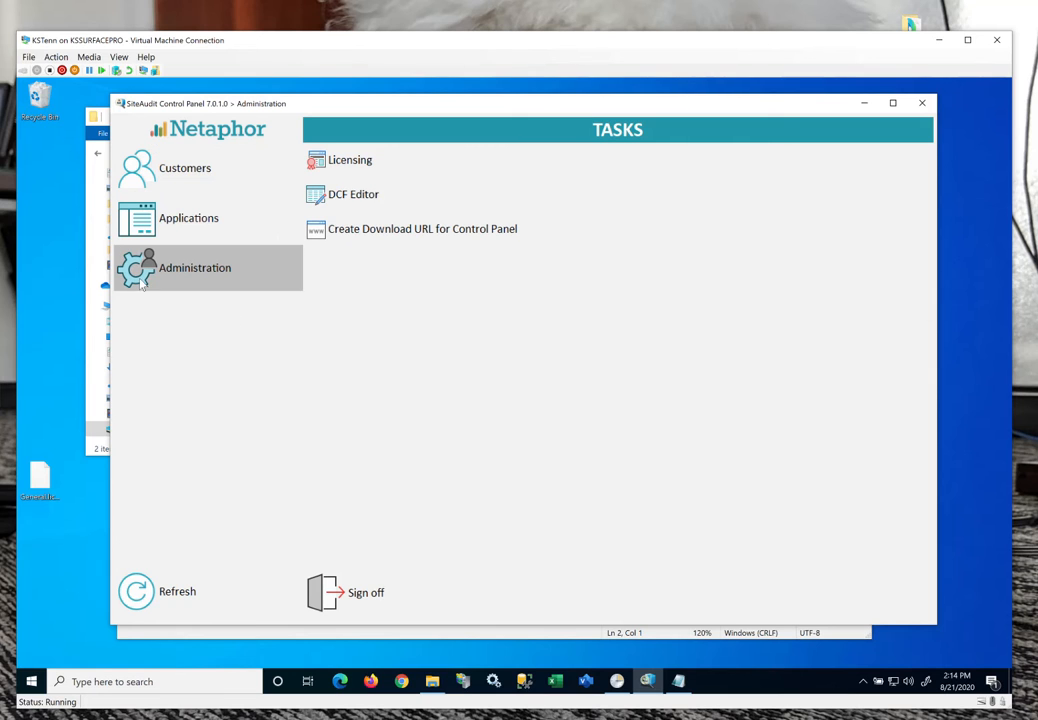
{"action": "left_click", "coordinate": [357, 200]}
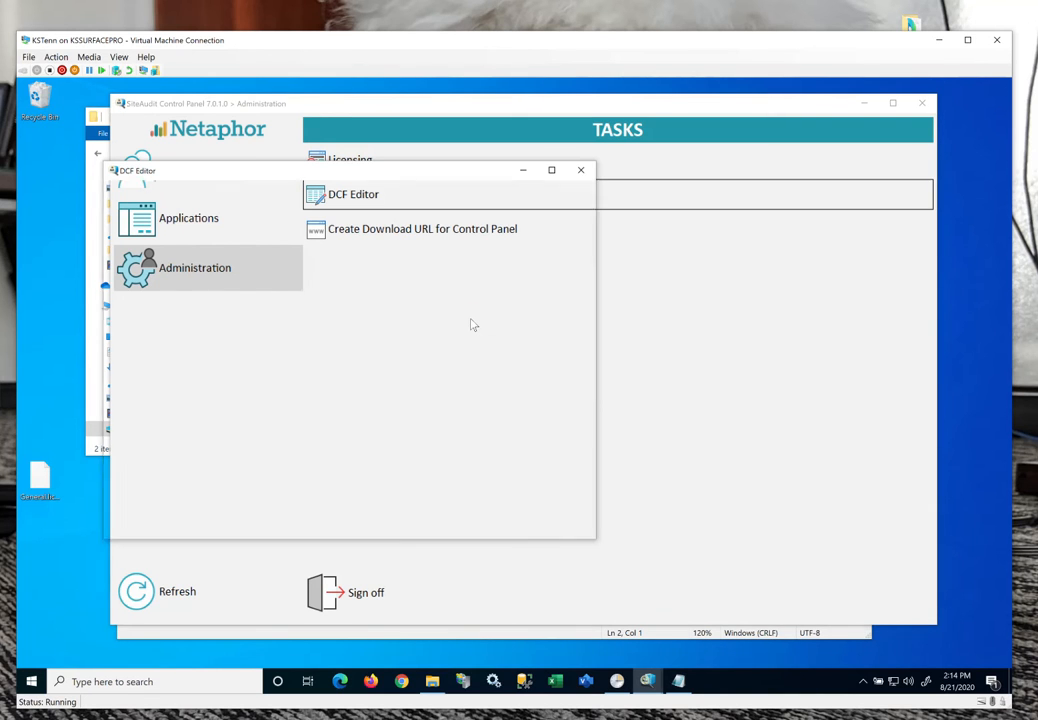
{"action": "left_click_drag", "start_coordinate": [380, 180], "coordinate": [524, 200]}
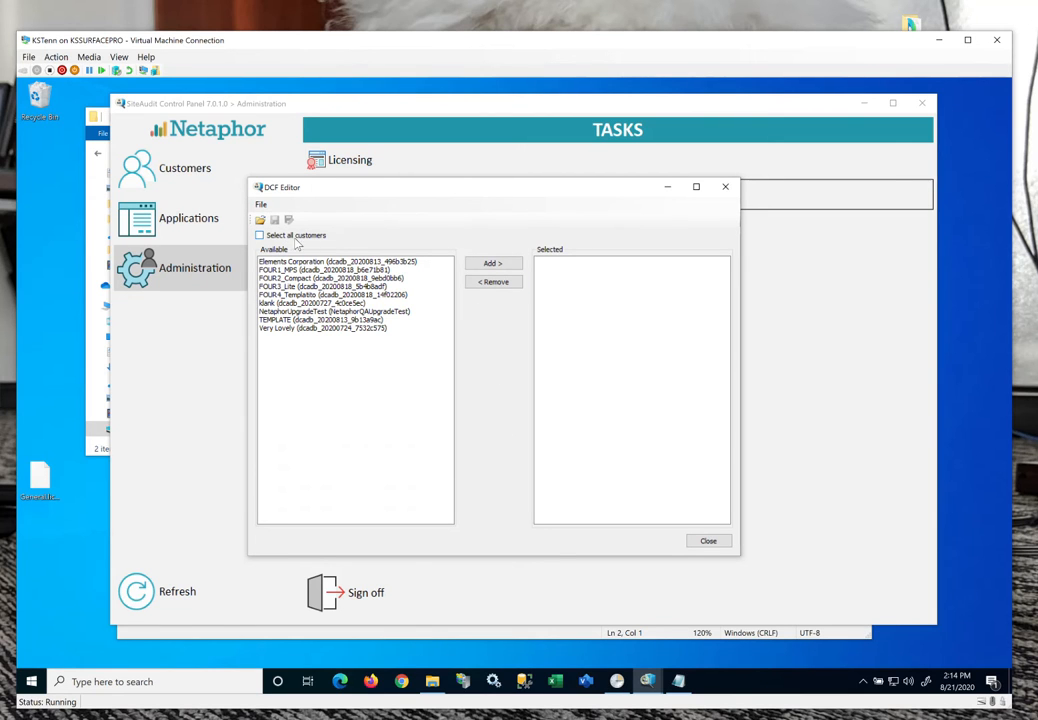
Add FOUR1_MPS, FOUR2_Compact, FOUR3_Lite and FOUR4_Templatito to the selected customers, leaving the all-customers option off.
{"action": "left_click", "coordinate": [260, 235]}
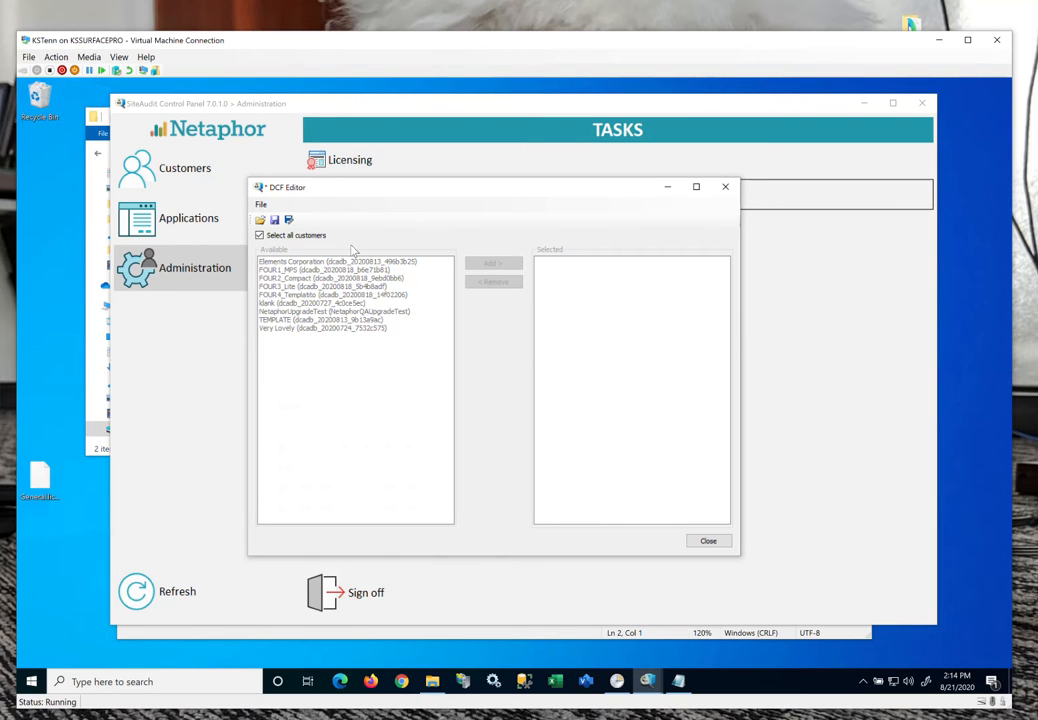
{"action": "left_click", "coordinate": [260, 236]}
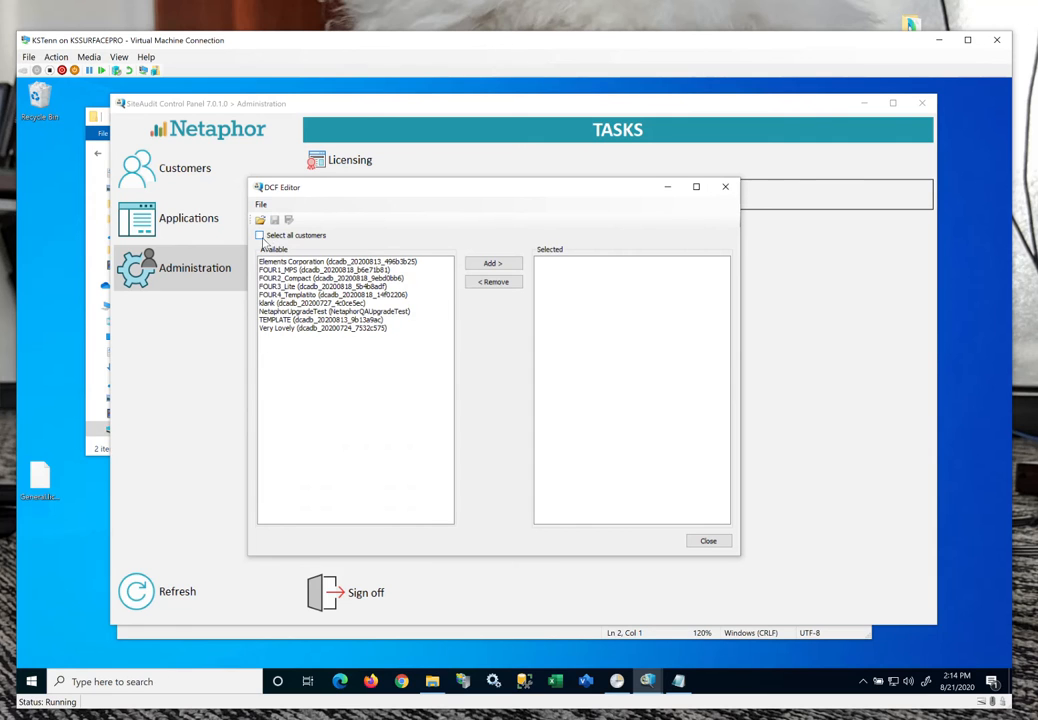
{"action": "left_click", "coordinate": [295, 279]}
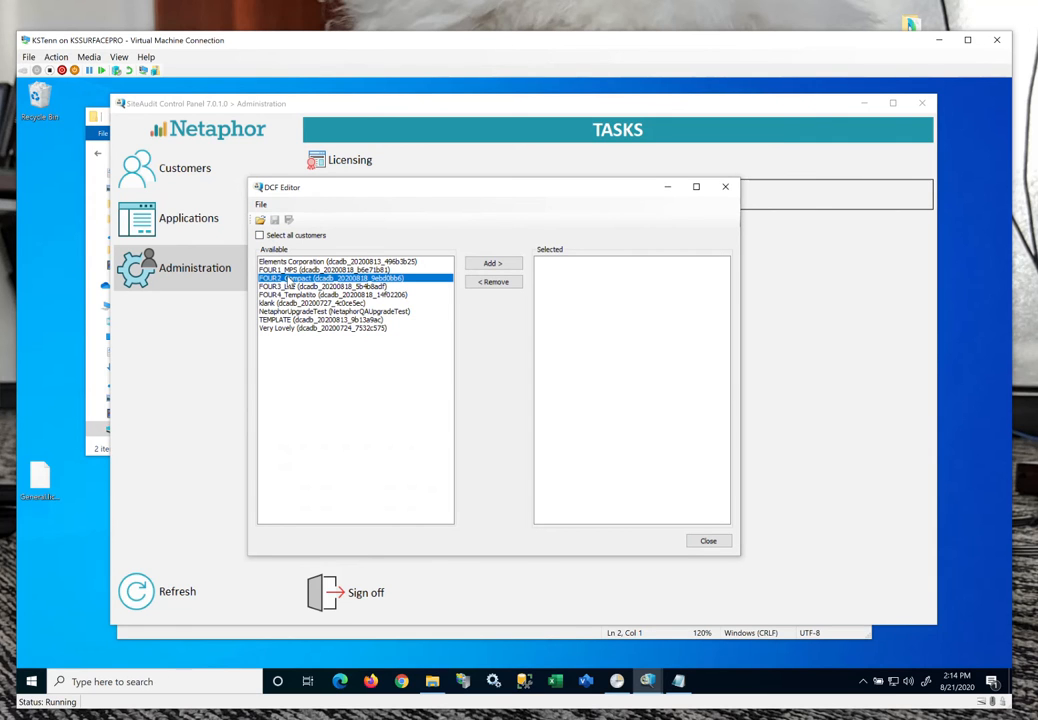
{"action": "left_click_drag", "start_coordinate": [284, 271], "coordinate": [279, 281]}
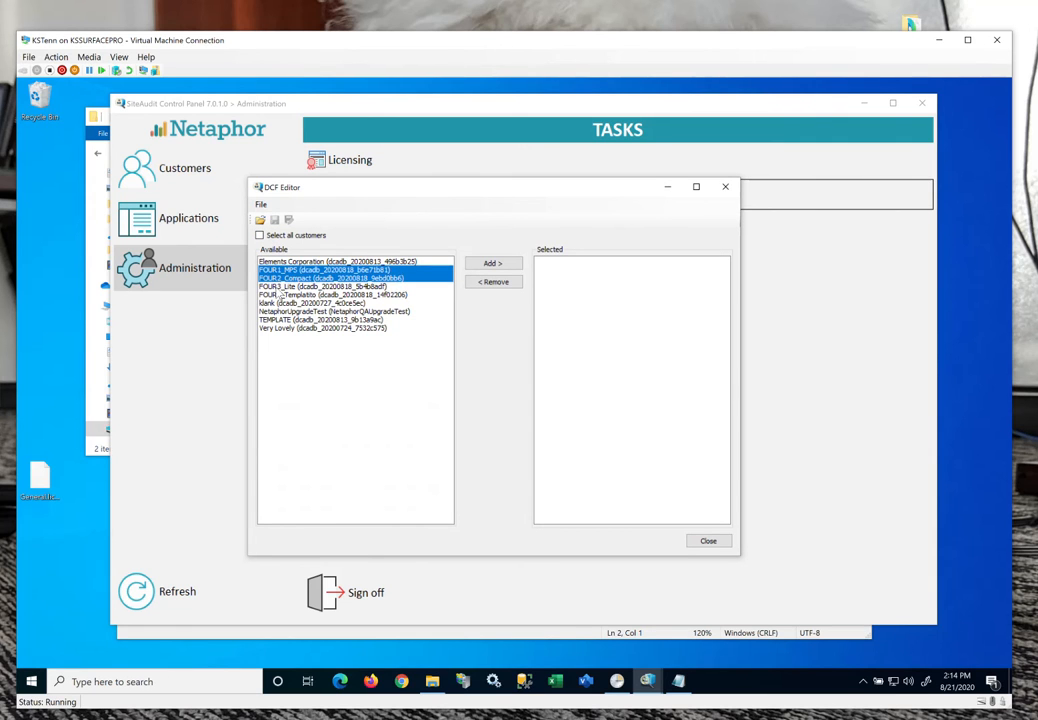
{"action": "left_click", "coordinate": [281, 295], "text": "shift"}
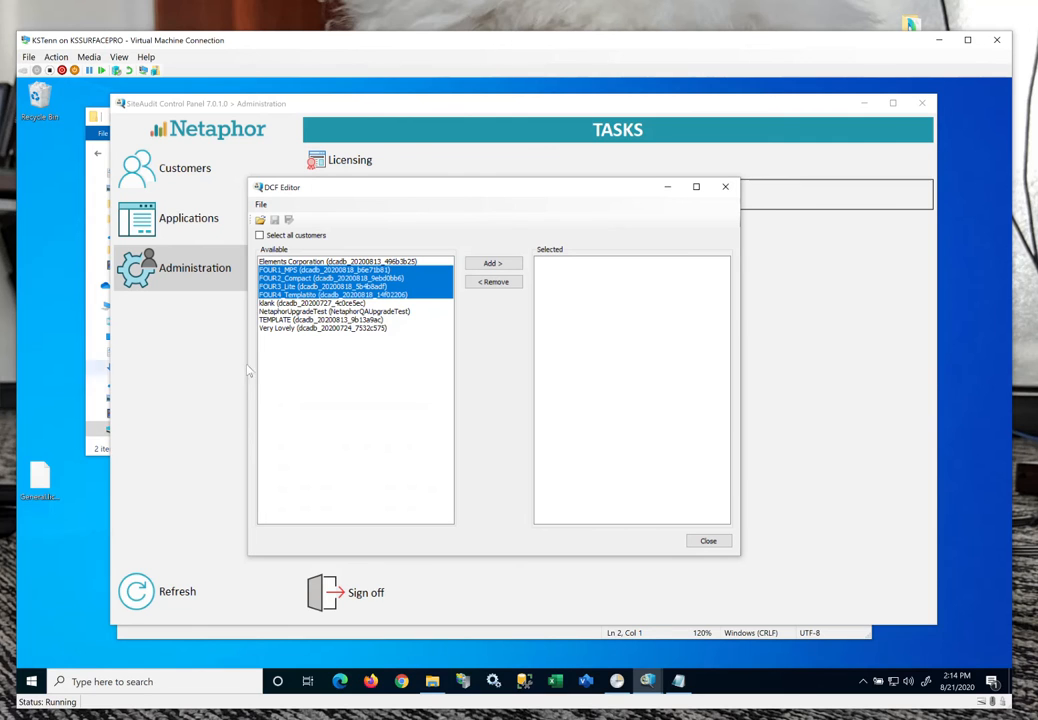
{"action": "left_click", "coordinate": [493, 265]}
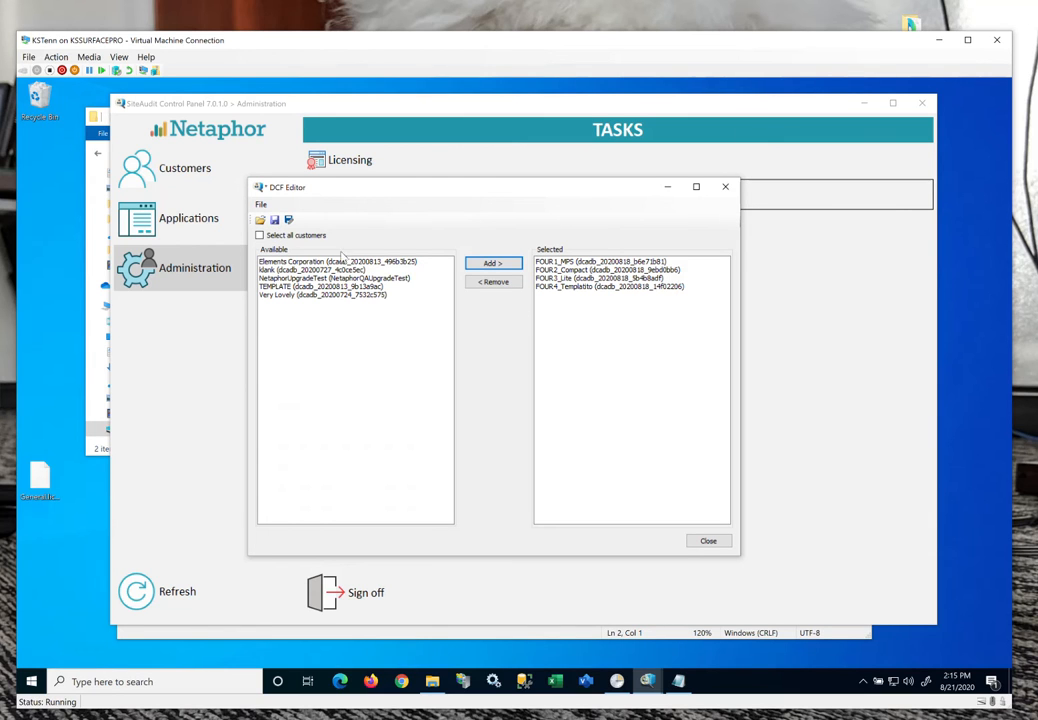
Include all customers, save the configuration file as allcustomers in C:\ScheduledReport, and close the DCF Editor.
{"action": "left_click", "coordinate": [259, 235]}
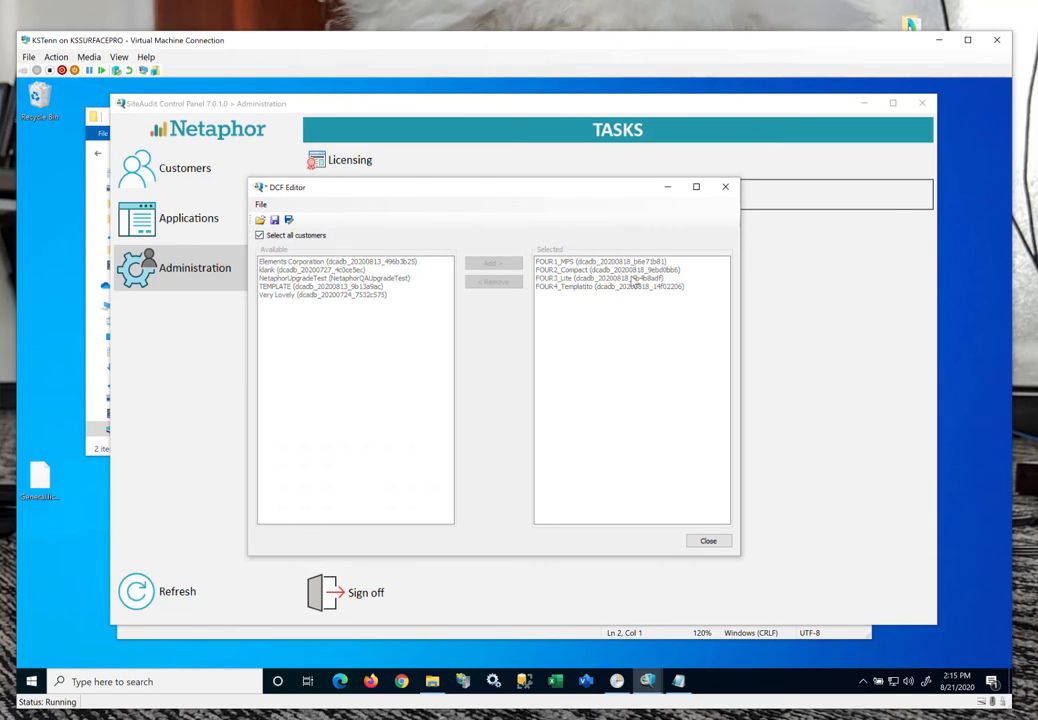
{"action": "left_click", "coordinate": [275, 220]}
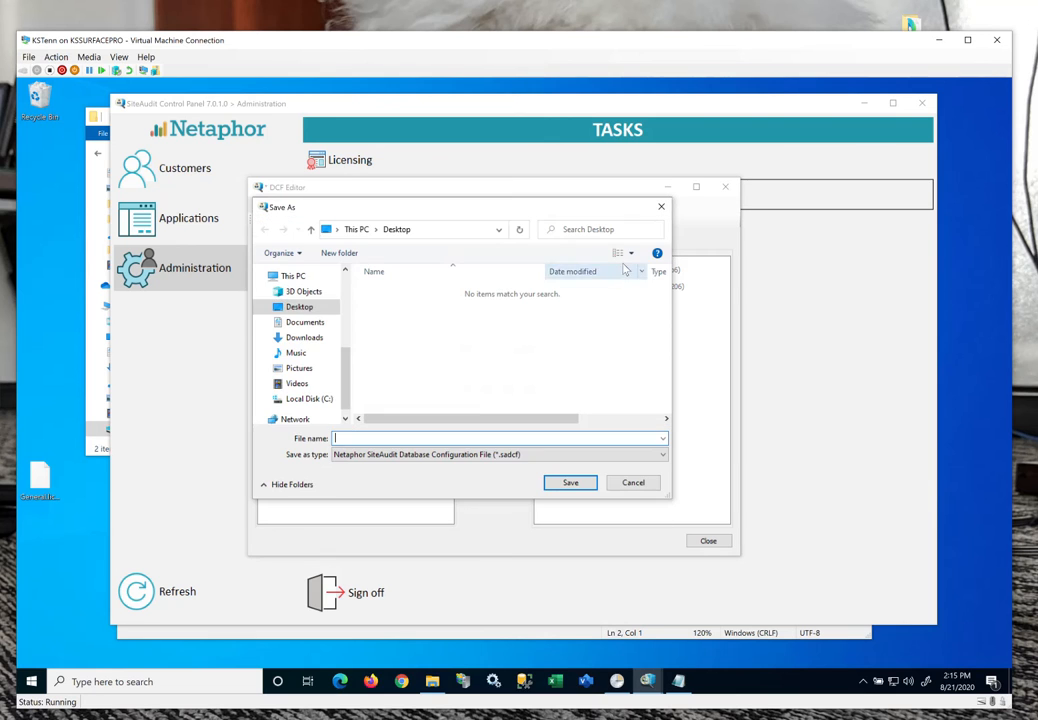
{"action": "left_click", "coordinate": [306, 398]}
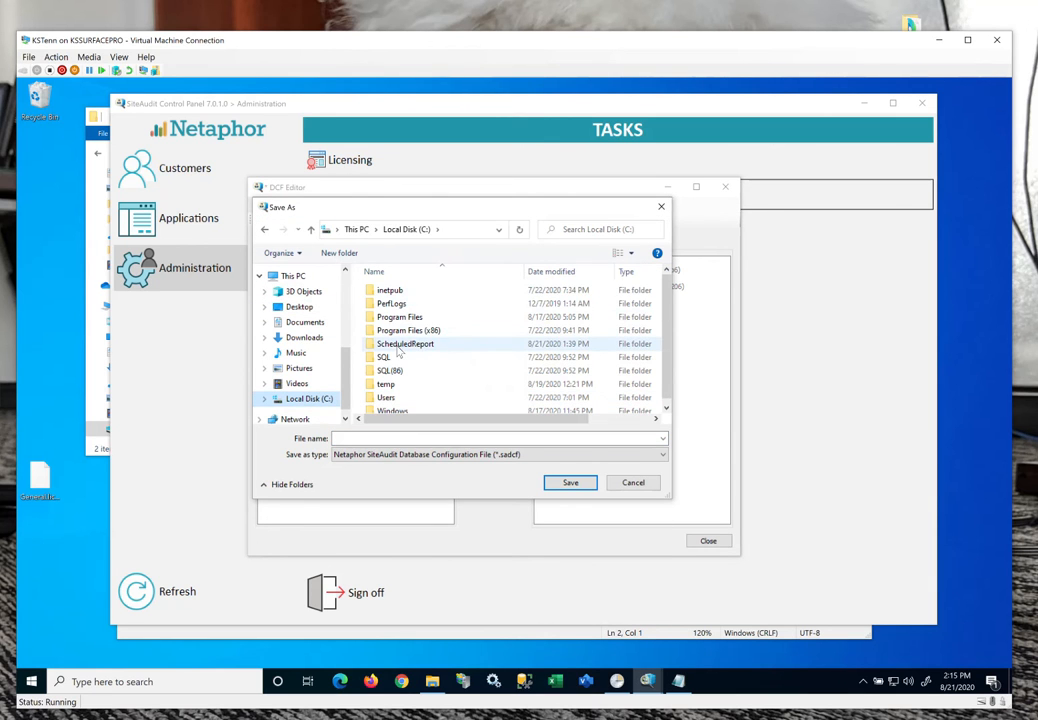
{"action": "double_click", "coordinate": [398, 345]}
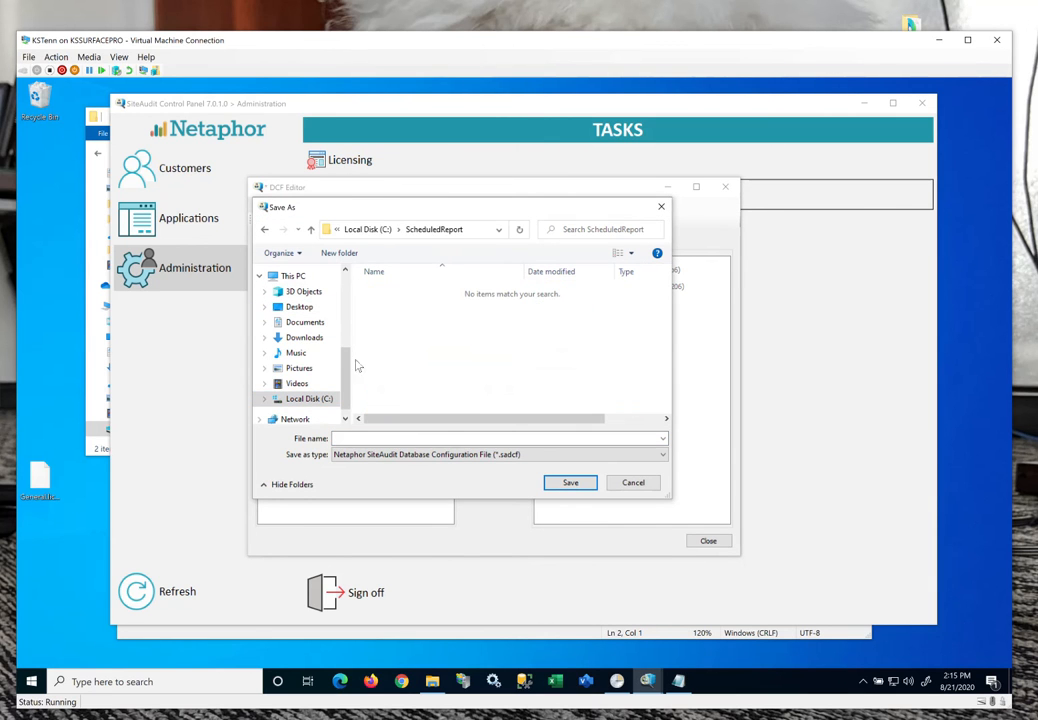
{"action": "left_click", "coordinate": [345, 438]}
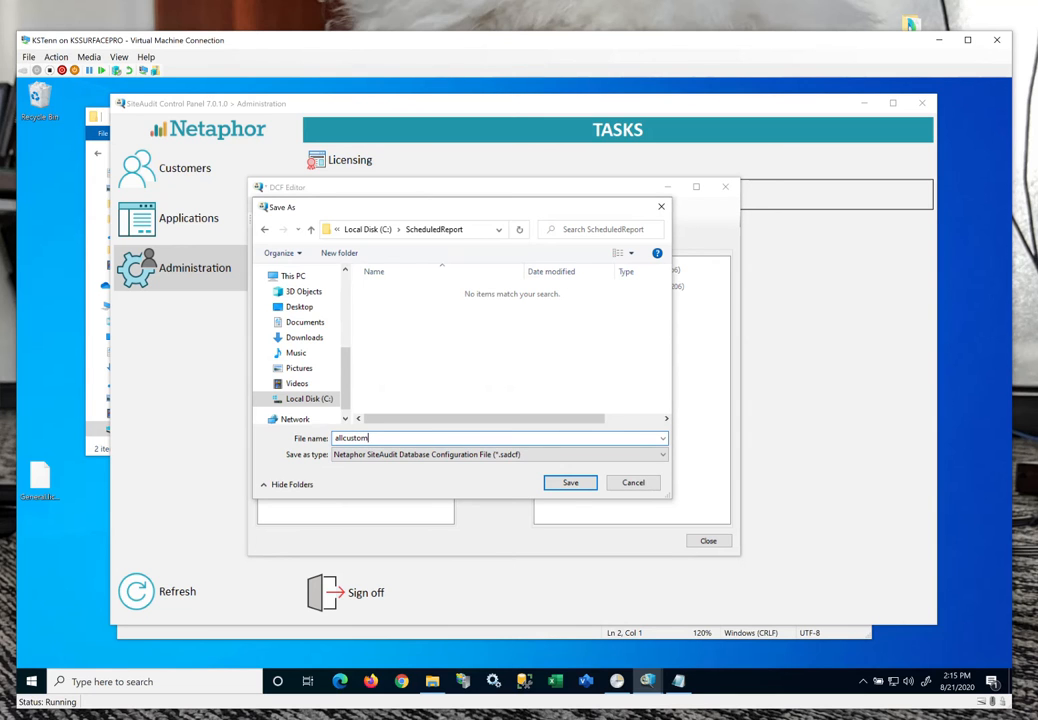
{"action": "type", "text": "allcustomers"}
{"action": "left_click", "coordinate": [560, 484]}
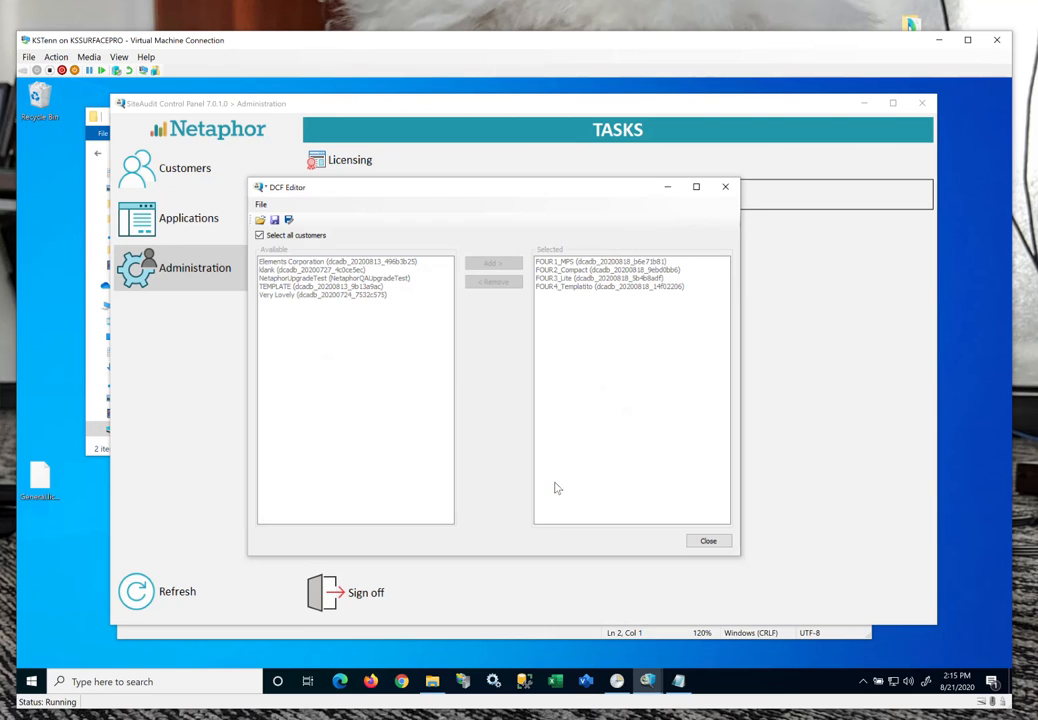
{"action": "left_click", "coordinate": [722, 541]}
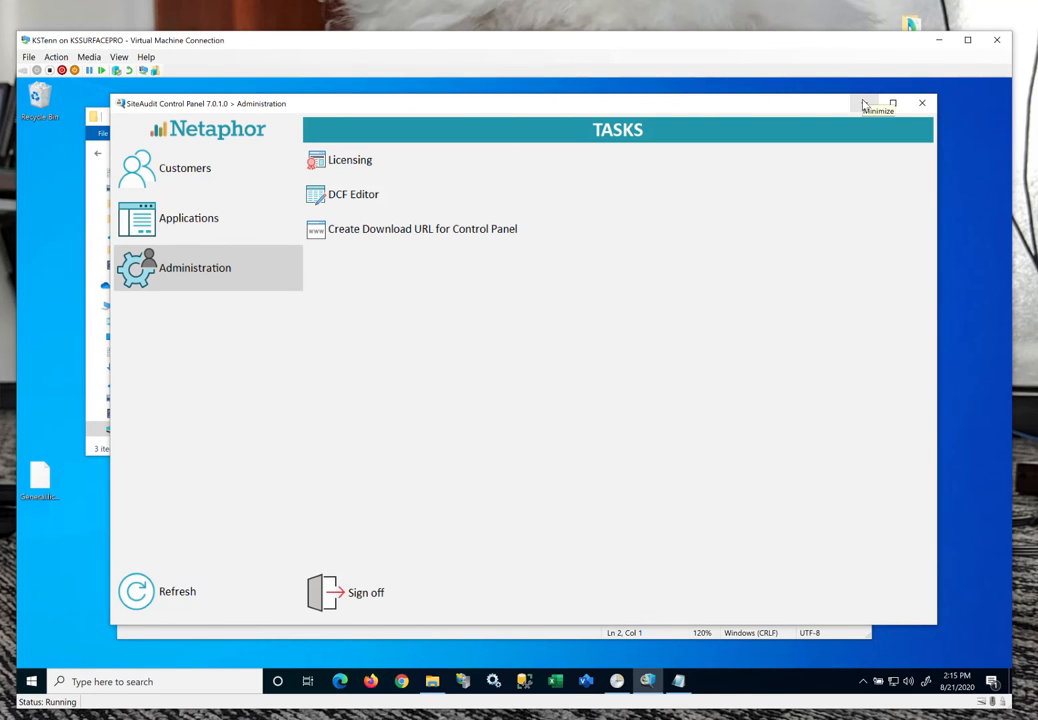
Check the ScheduledReport folder for the allcustomers.sadcf file and the old Customers.sakey file.
{"action": "left_click", "coordinate": [865, 104]}
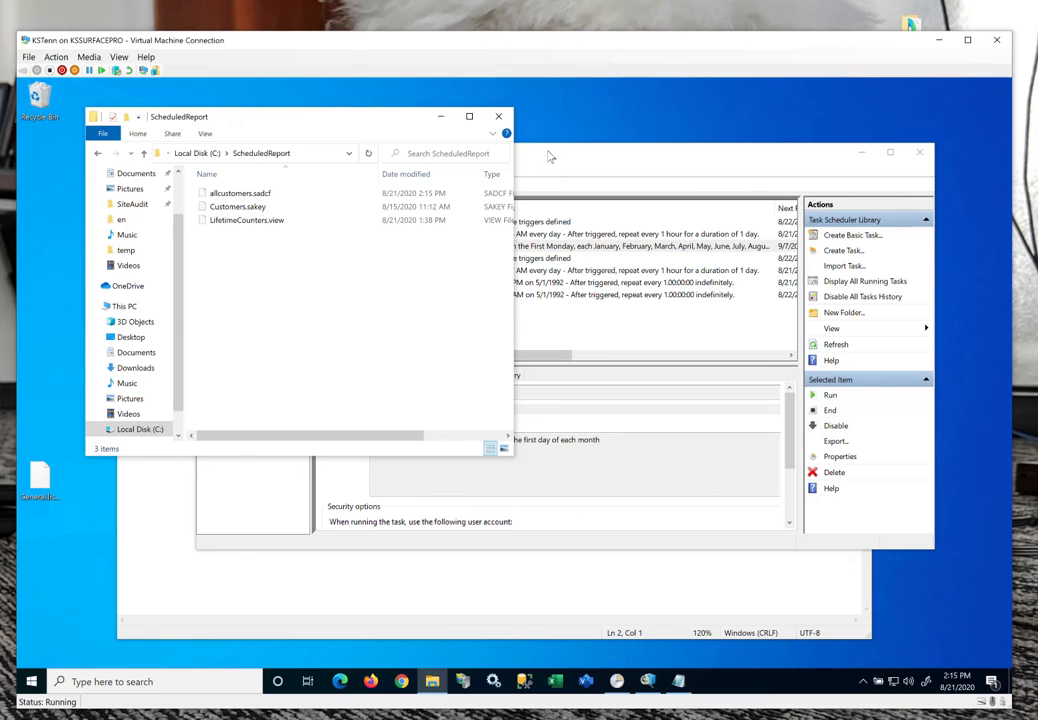
{"action": "left_click", "coordinate": [298, 154]}
{"action": "left_click", "coordinate": [232, 195]}
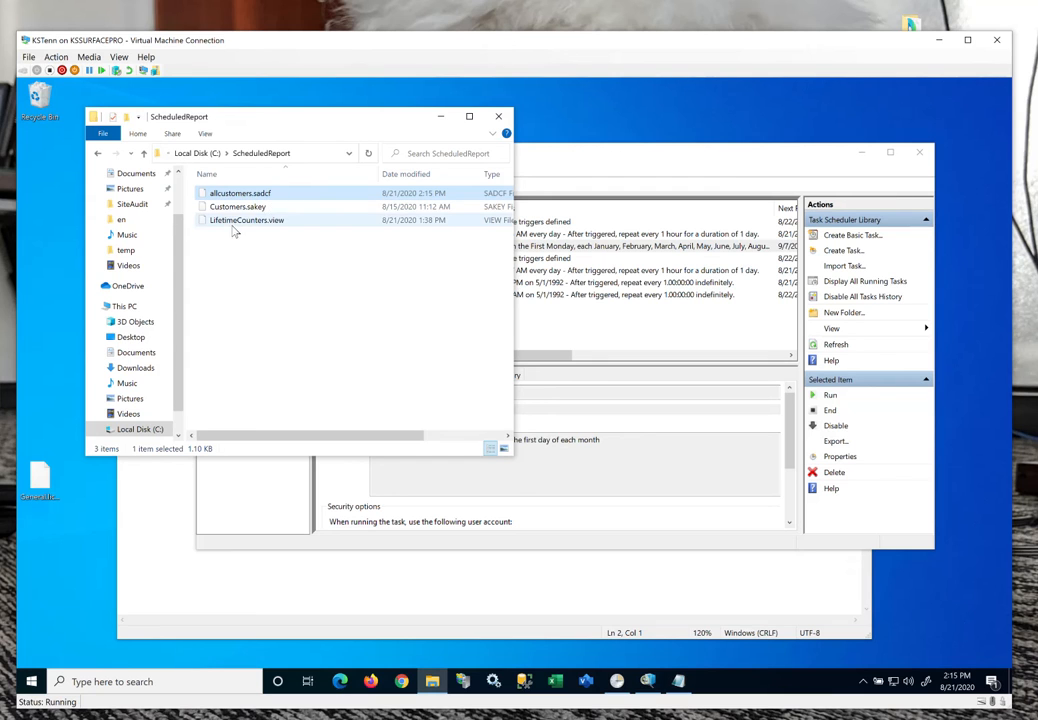
{"action": "left_click", "coordinate": [262, 207]}
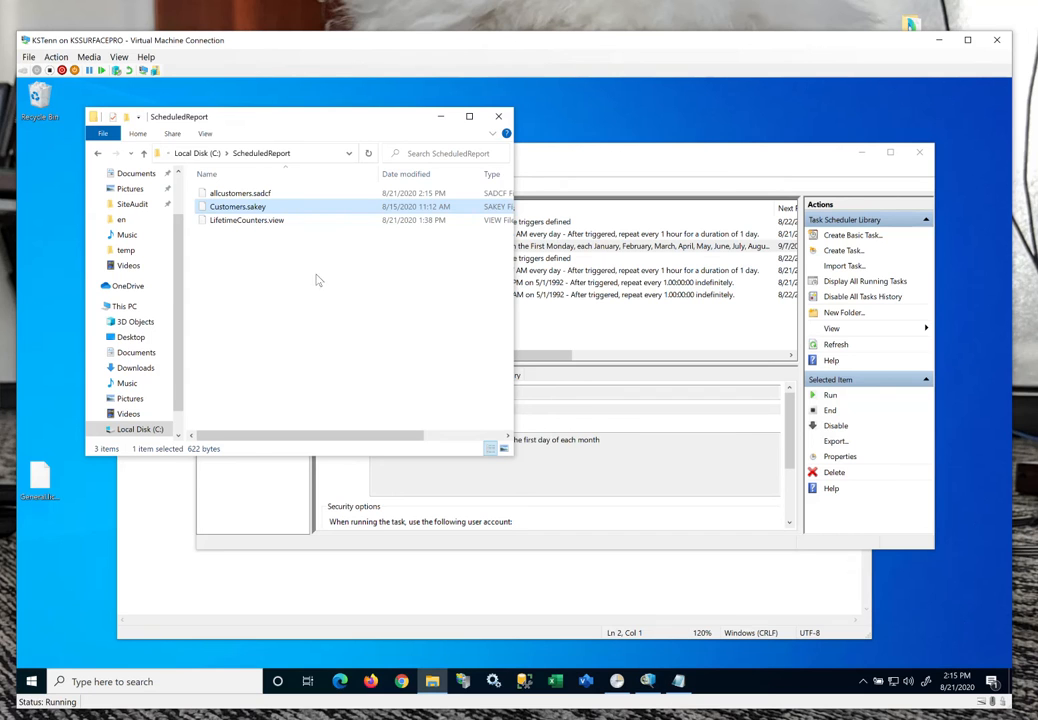
Switch to Task Scheduler, open the Lifetime Counters Report task's properties, and review its triggers and actions.
{"action": "left_click", "coordinate": [262, 221]}
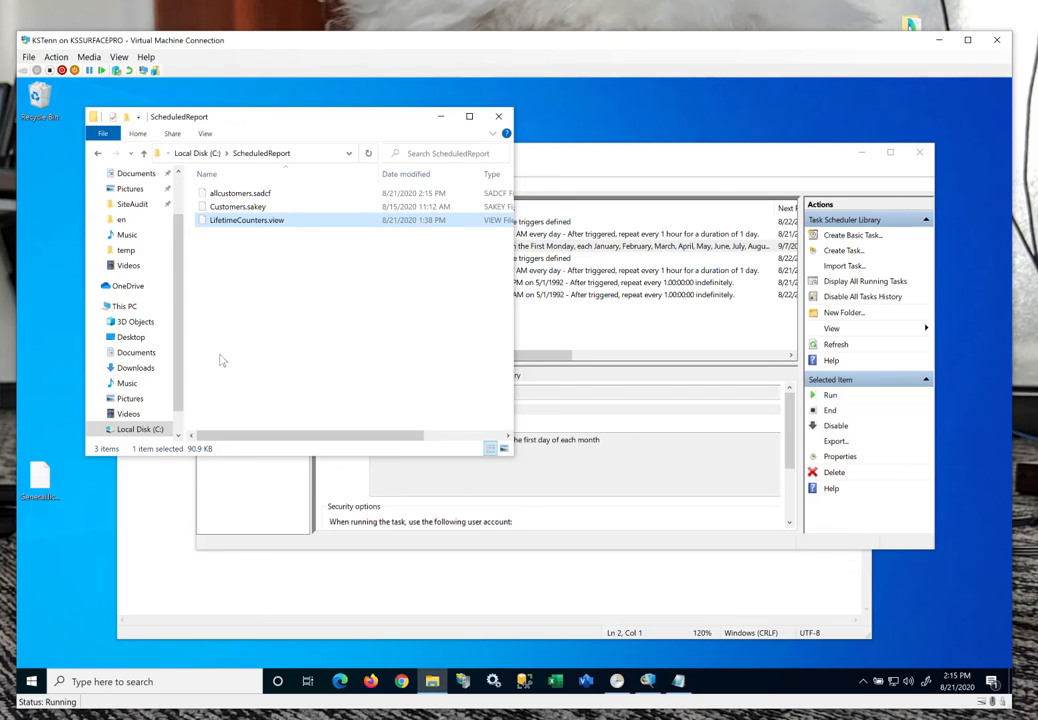
{"action": "left_click", "coordinate": [572, 160]}
{"action": "left_click_drag", "start_coordinate": [572, 160], "coordinate": [553, 158]}
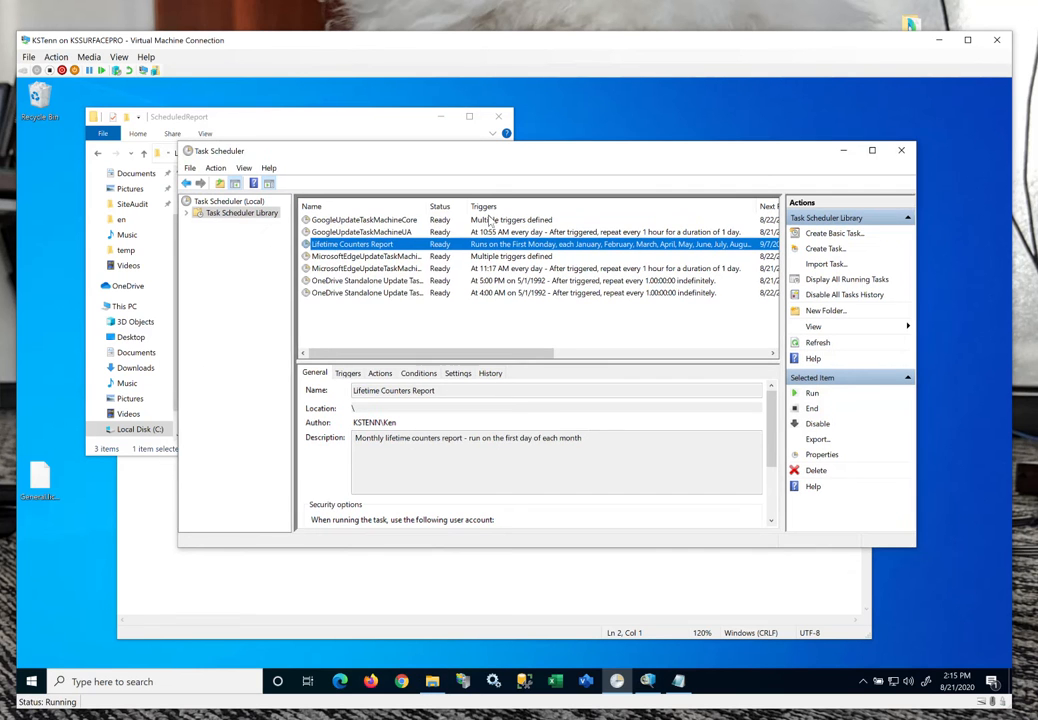
{"action": "double_click", "coordinate": [337, 247]}
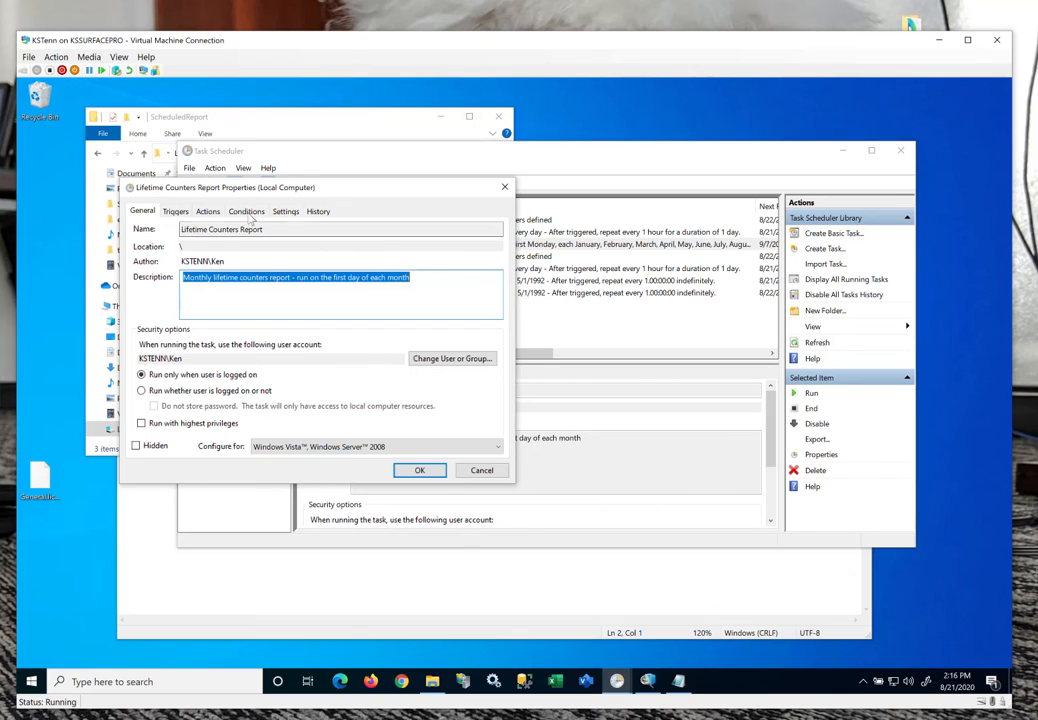
{"action": "left_click_drag", "start_coordinate": [350, 189], "coordinate": [481, 191]}
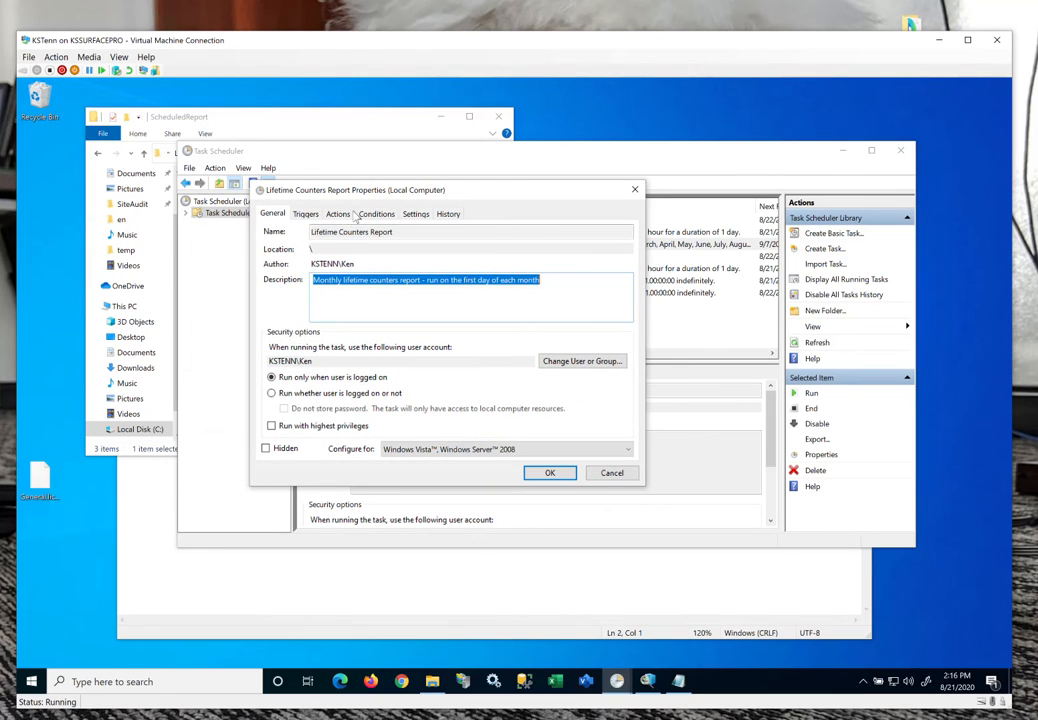
{"action": "left_click", "coordinate": [307, 214]}
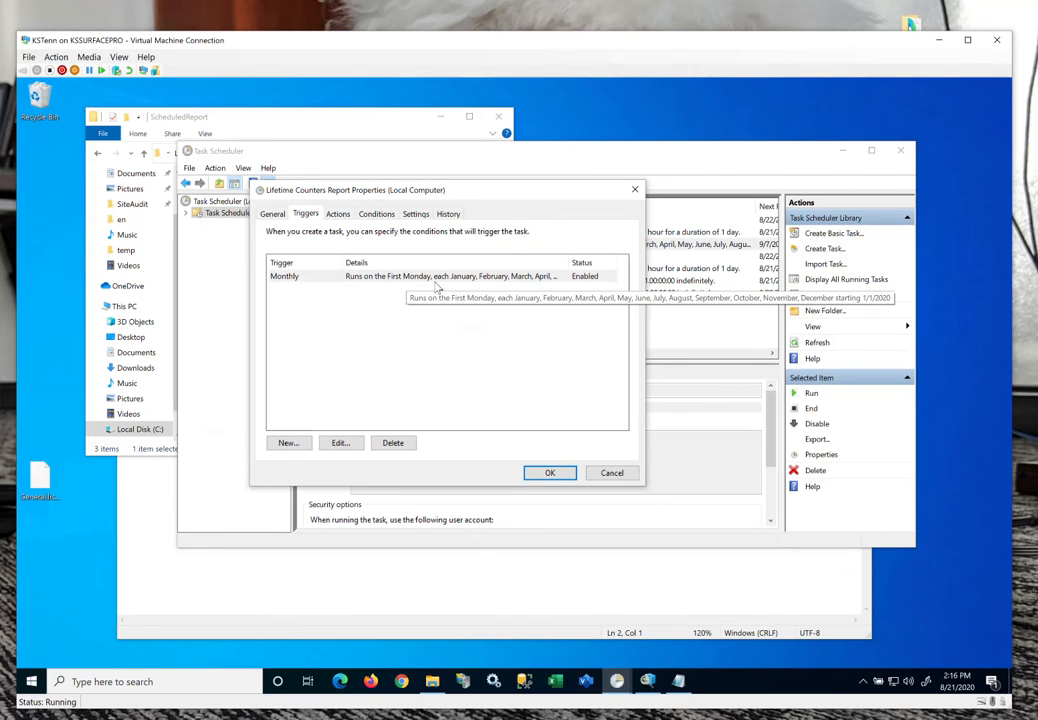
{"action": "left_click", "coordinate": [338, 214]}
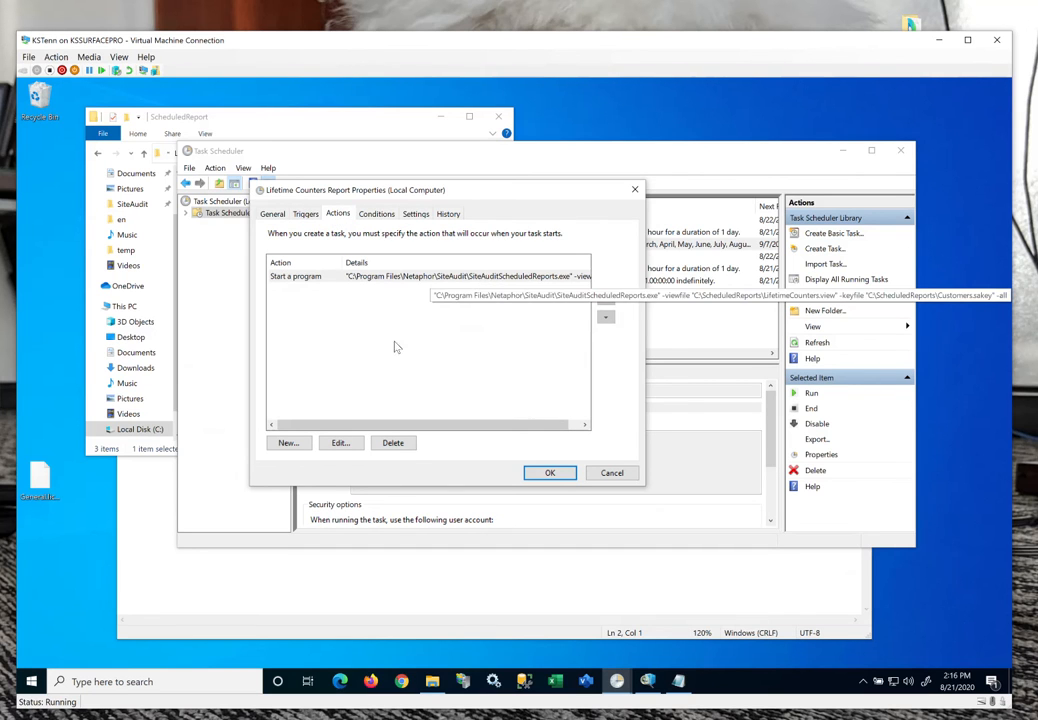
Open the task's Start a program action for editing and select its arguments text.
{"action": "left_click", "coordinate": [379, 279]}
{"action": "left_click", "coordinate": [333, 445]}
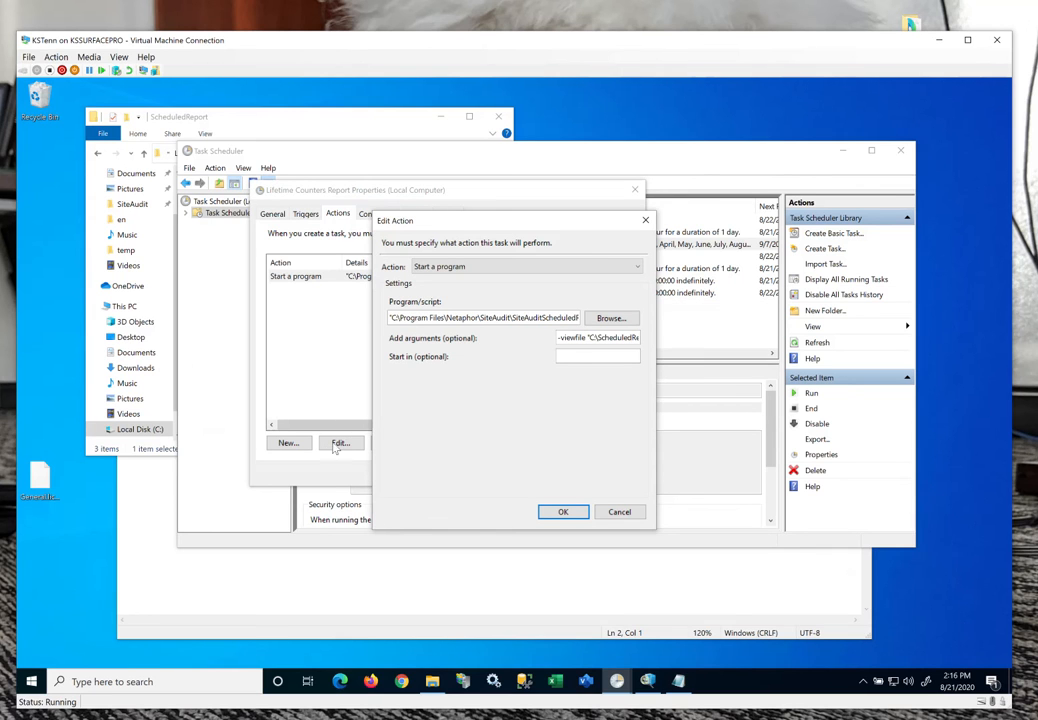
{"action": "left_click_drag", "start_coordinate": [391, 318], "coordinate": [583, 317]}
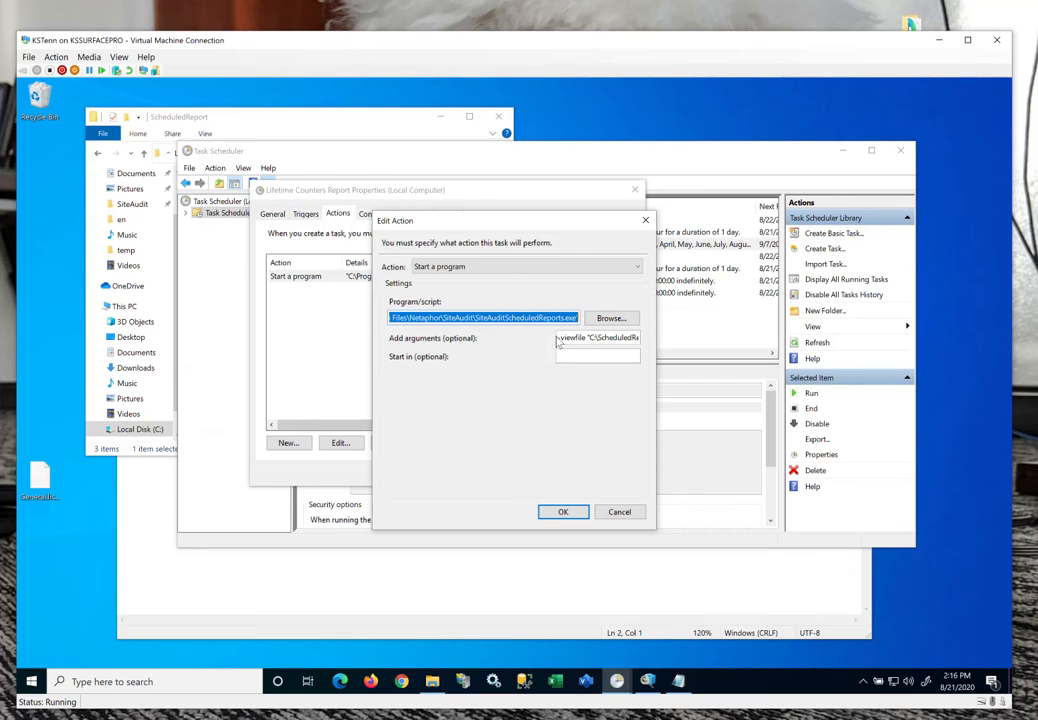
{"action": "left_click_drag", "start_coordinate": [557, 337], "coordinate": [657, 340]}
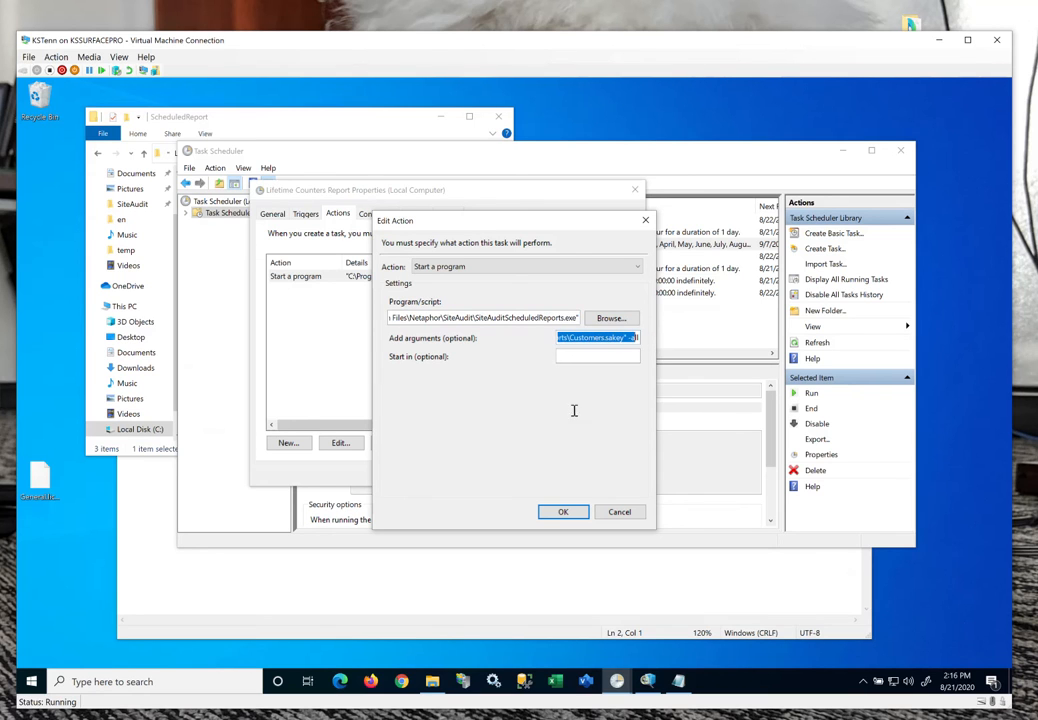
Switch to Notepad and examine the report command's program path and its -viewfile argument.
{"action": "left_click", "coordinate": [308, 579]}
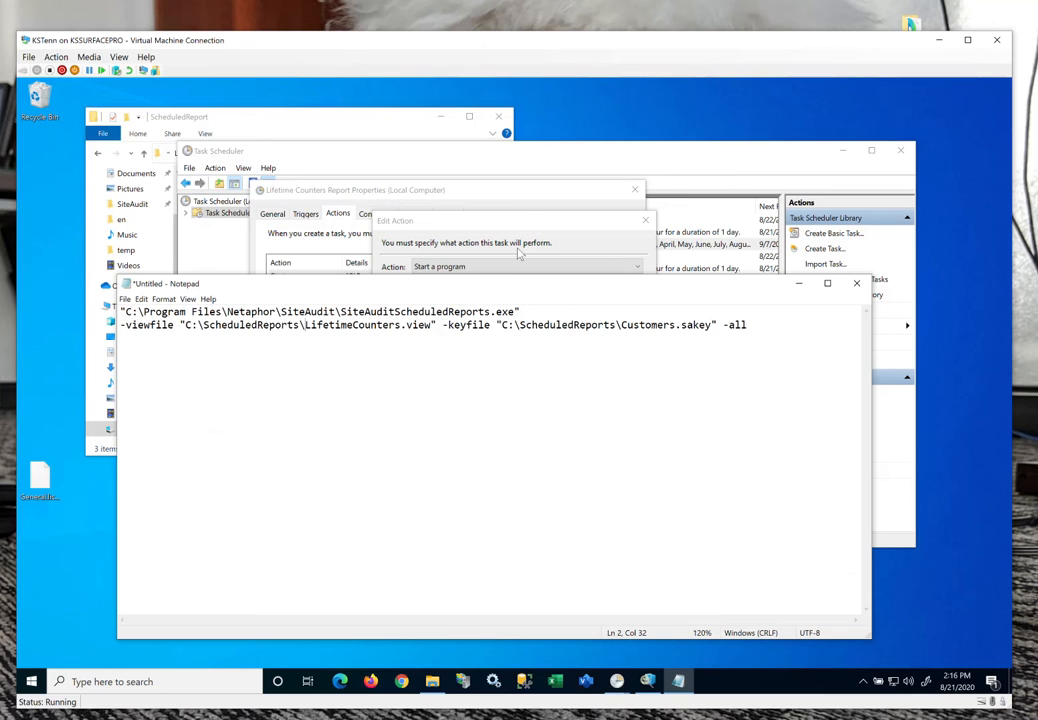
{"action": "left_click_drag", "start_coordinate": [540, 311], "coordinate": [122, 305]}
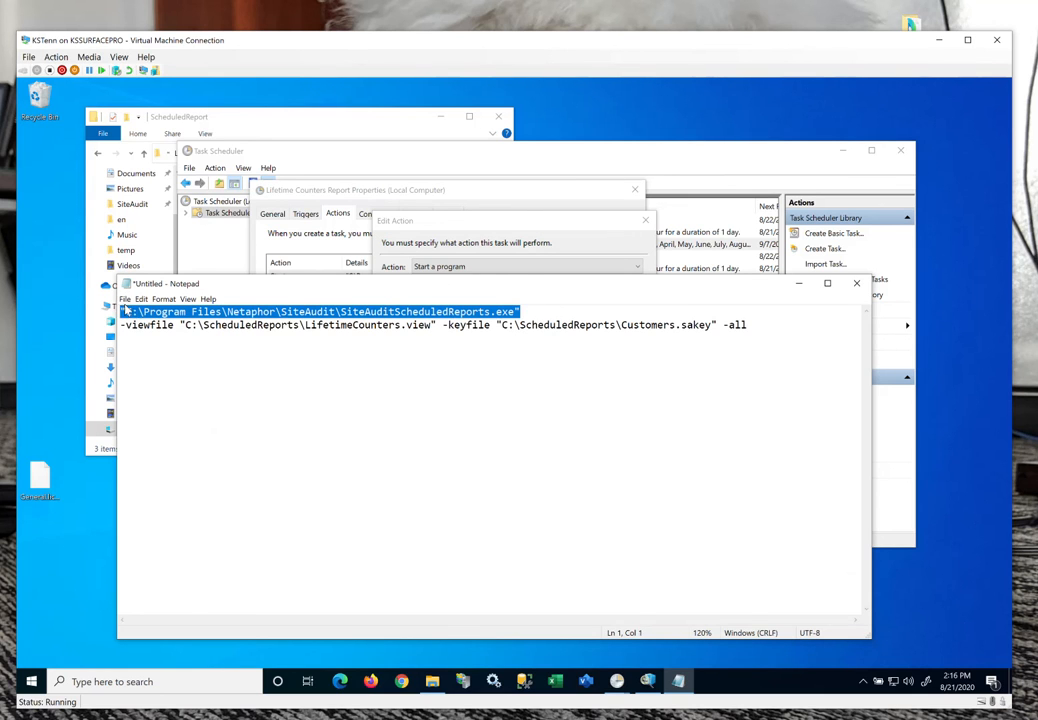
{"action": "left_click", "coordinate": [156, 326]}
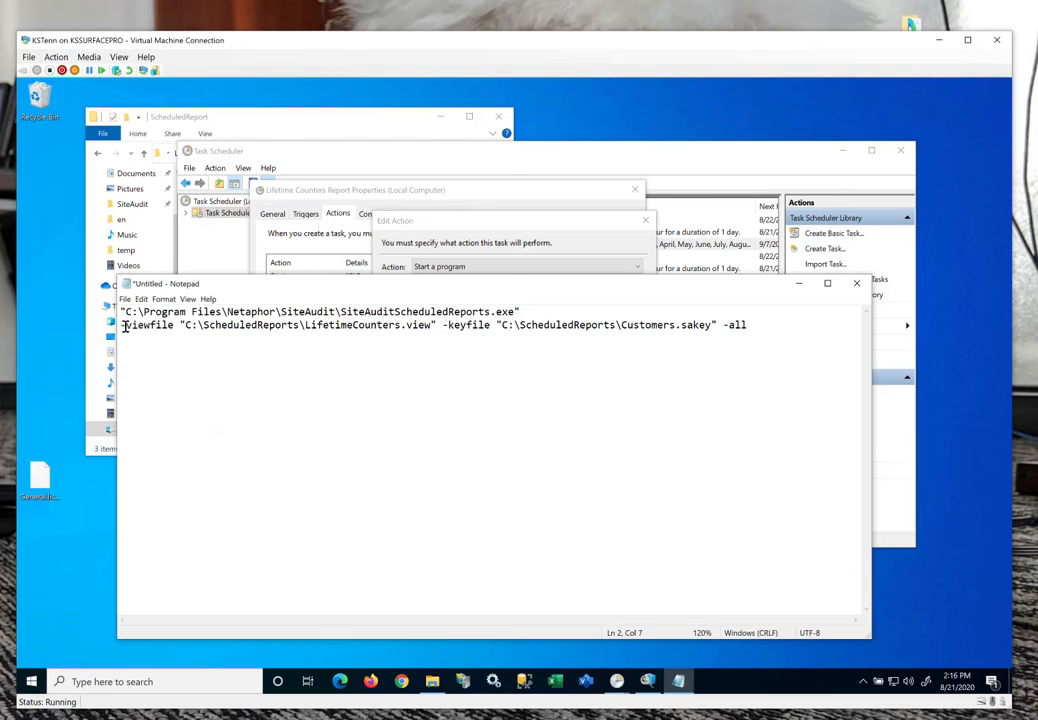
{"action": "left_click_drag", "start_coordinate": [123, 325], "coordinate": [437, 330]}
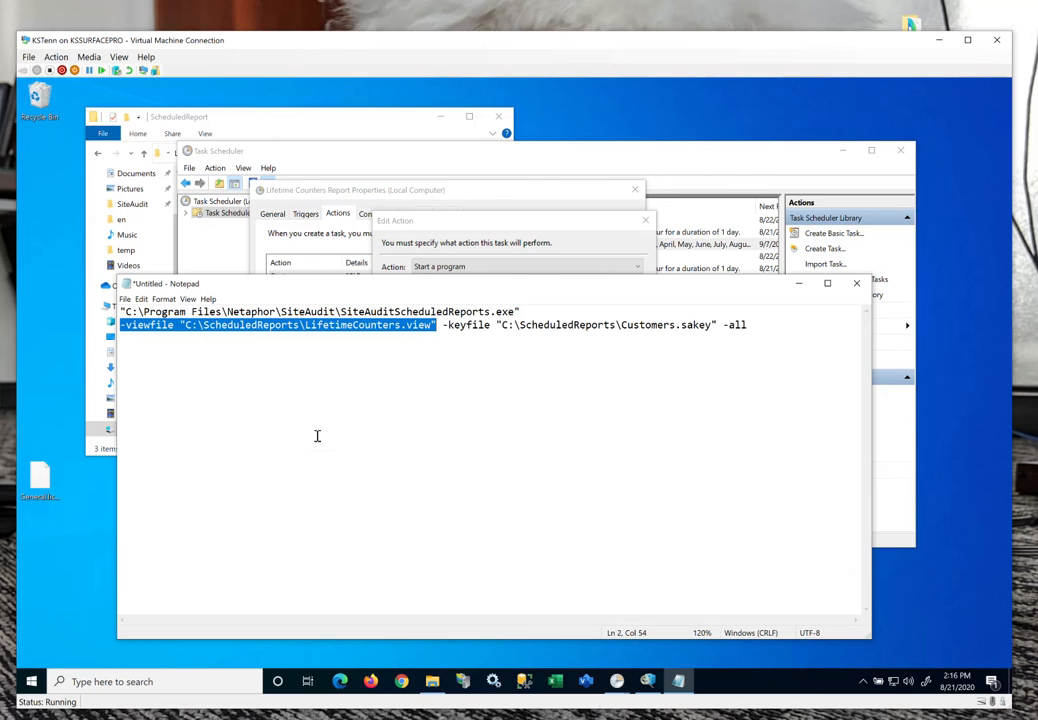
Copy the allcustomers file name from the ScheduledReport folder and change the -keyfile path in Notepad to C:\ScheduledReports\allcustomers.sadcf.
{"action": "left_click", "coordinate": [432, 681]}
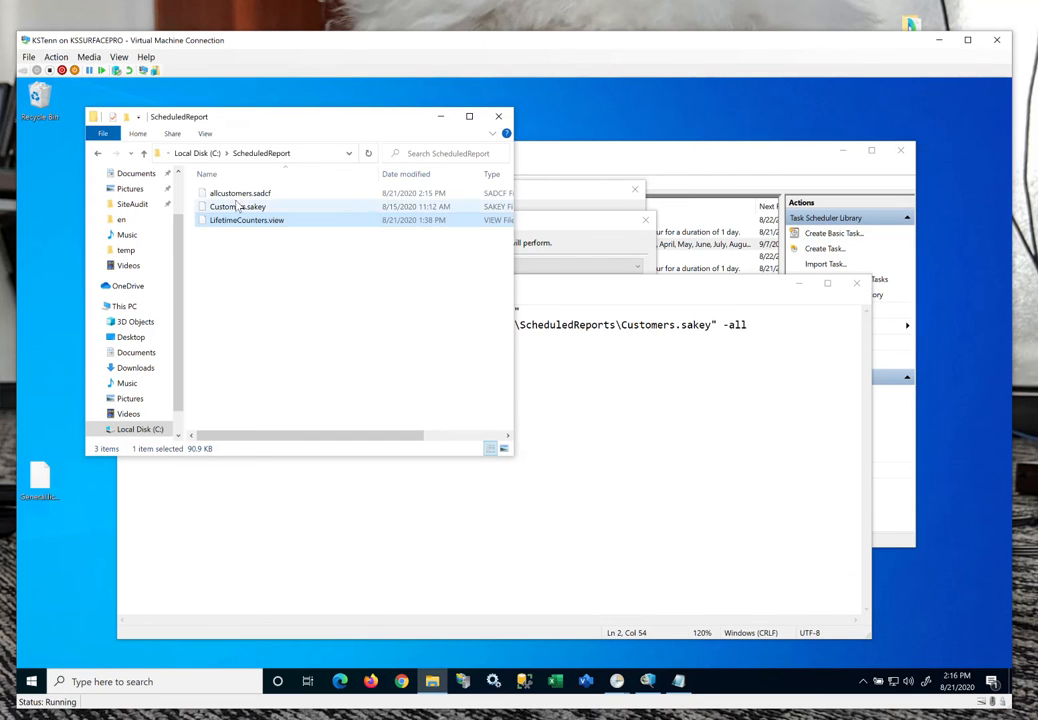
{"action": "left_click", "coordinate": [238, 194]}
{"action": "key", "text": "F2"}
{"action": "key", "text": "ctrl+c"}
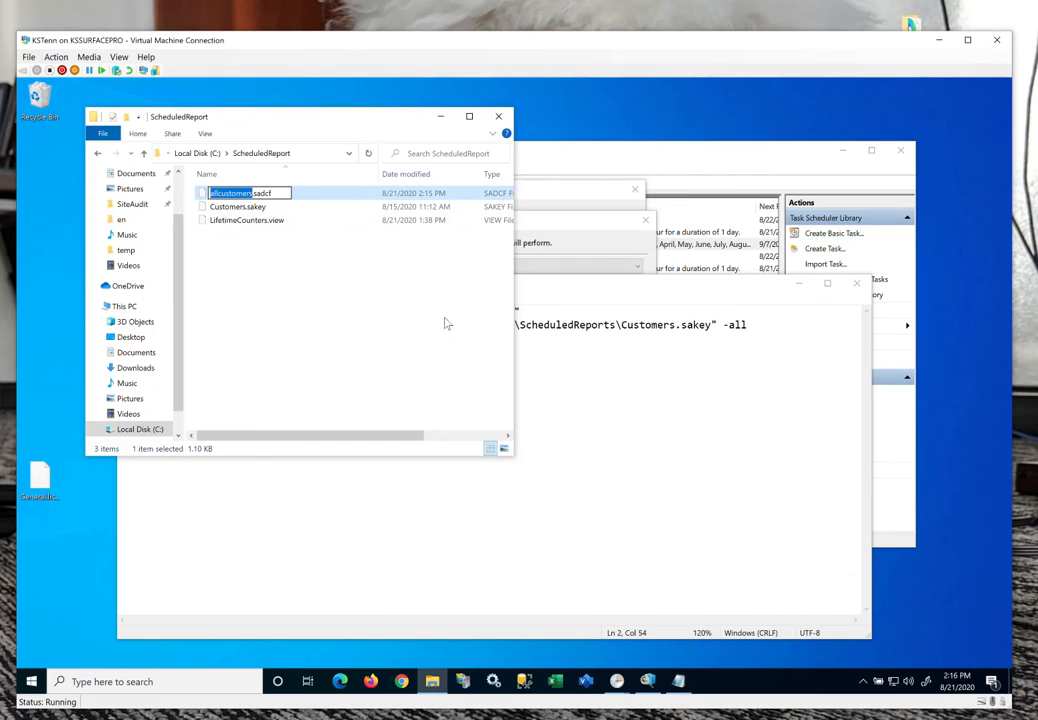
{"action": "left_click", "coordinate": [675, 328]}
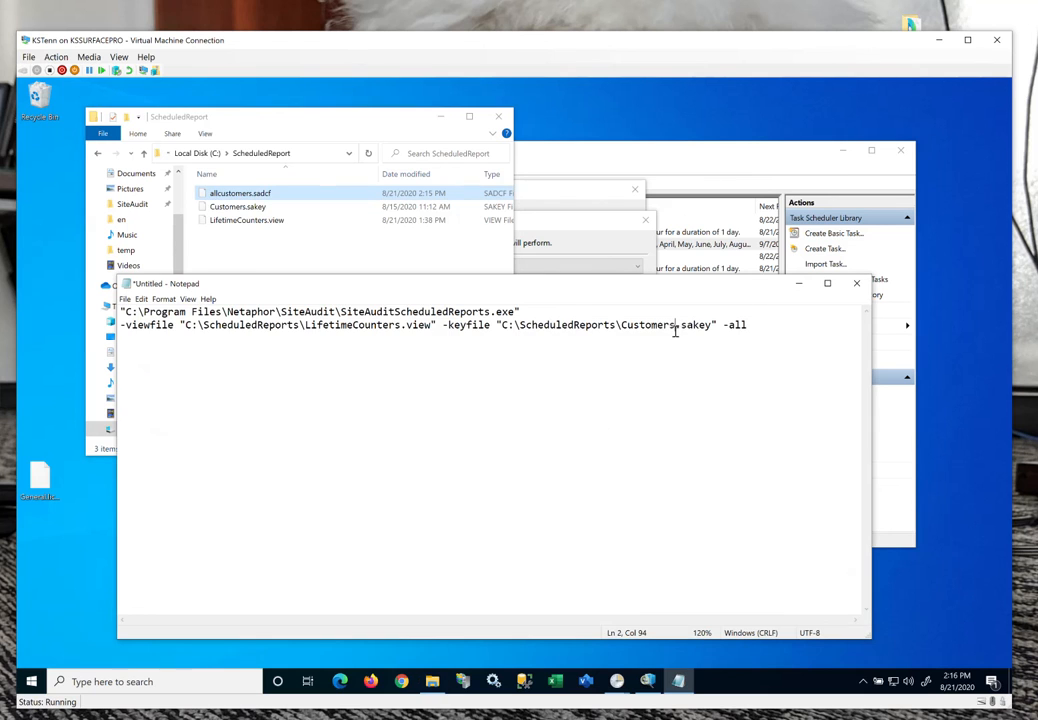
{"action": "left_click_drag", "start_coordinate": [676, 328], "coordinate": [622, 324]}
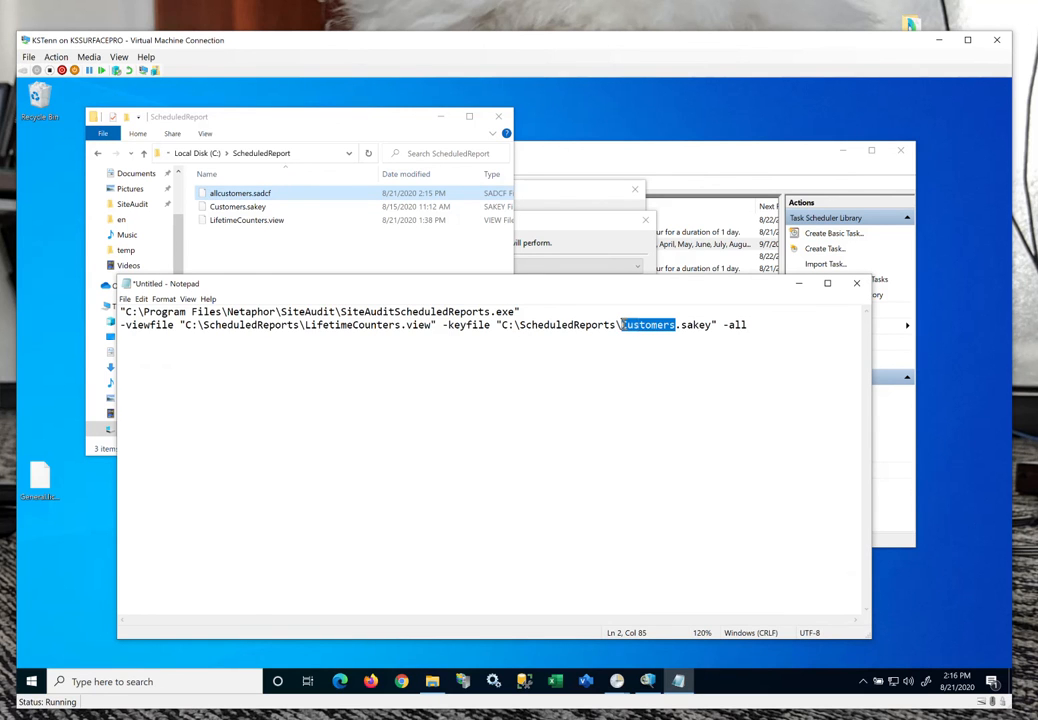
{"action": "key", "text": "ctrl+v"}
{"action": "left_click_drag", "start_coordinate": [729, 327], "coordinate": [712, 330]}
{"action": "type", "text": "dcf"}
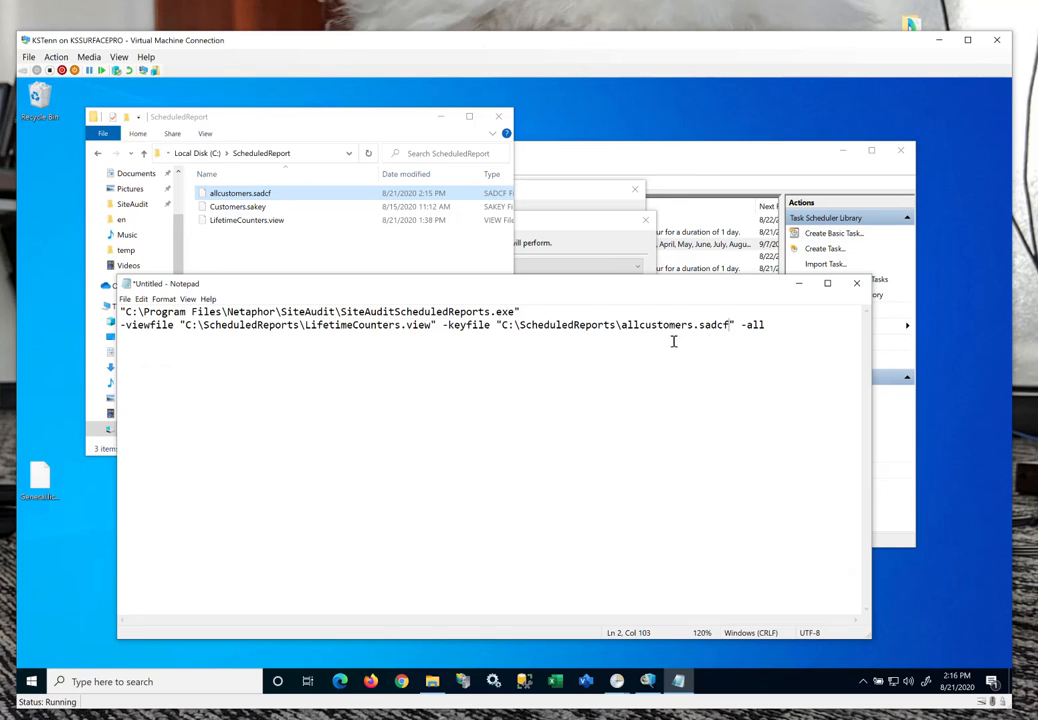
Remove the -all option from the arguments line in Notepad and copy the whole line.
{"action": "left_click_drag", "start_coordinate": [767, 324], "coordinate": [741, 327]}
{"action": "key", "text": "BackSpace"}
{"action": "left_click_drag", "start_coordinate": [740, 325], "coordinate": [97, 333]}
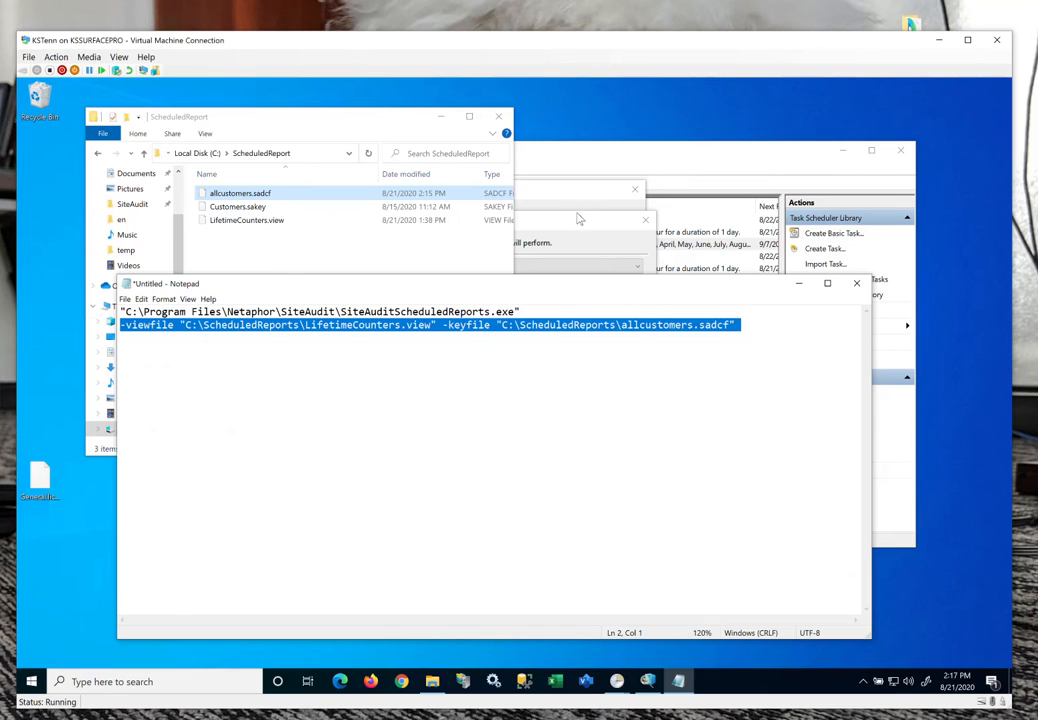
Replace the action's arguments with -viewfile "C:\ScheduledReports\LifetimeCounters.view" -keyfile "C:\ScheduledReports\allcustomers.sadcf" and confirm the action.
{"action": "key", "text": "alt+Tab"}
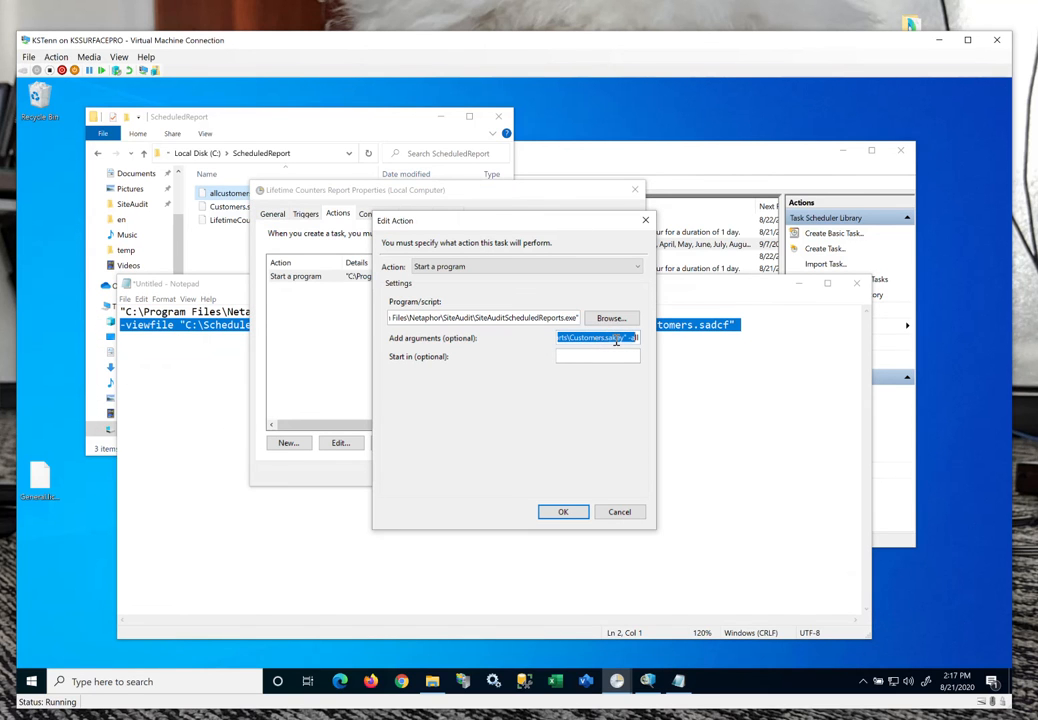
{"action": "key", "text": "BackSpace"}
{"action": "type", "text": "-viewfile \"C:\\ScheduledReports\\allcustomers.sadcf\""}
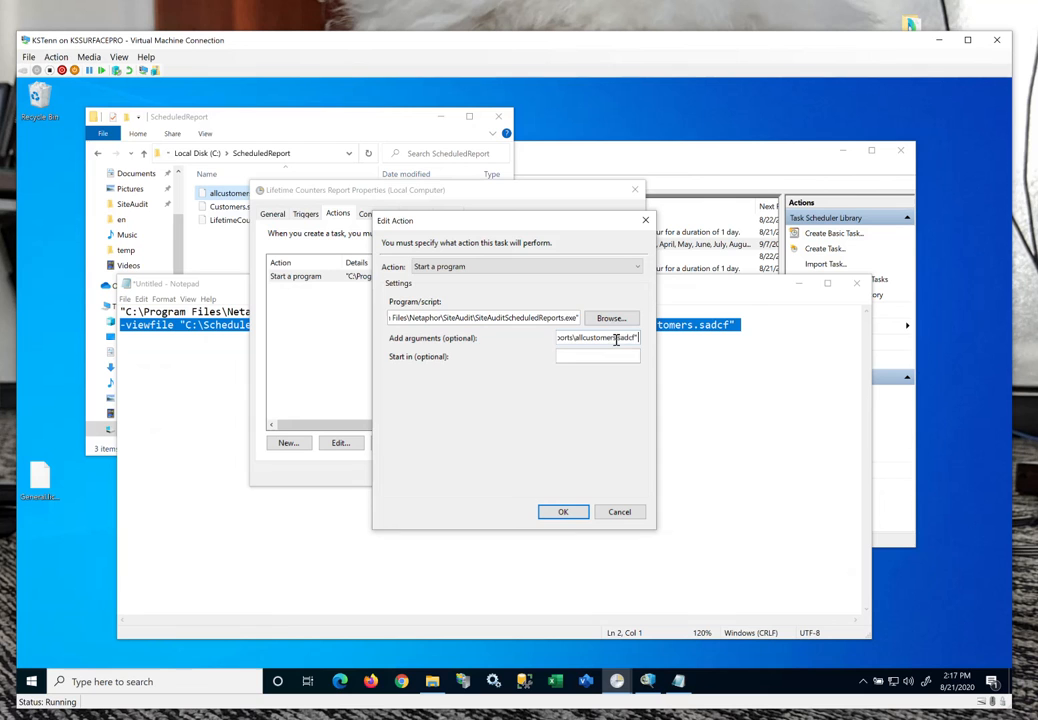
{"action": "left_click", "coordinate": [563, 512]}
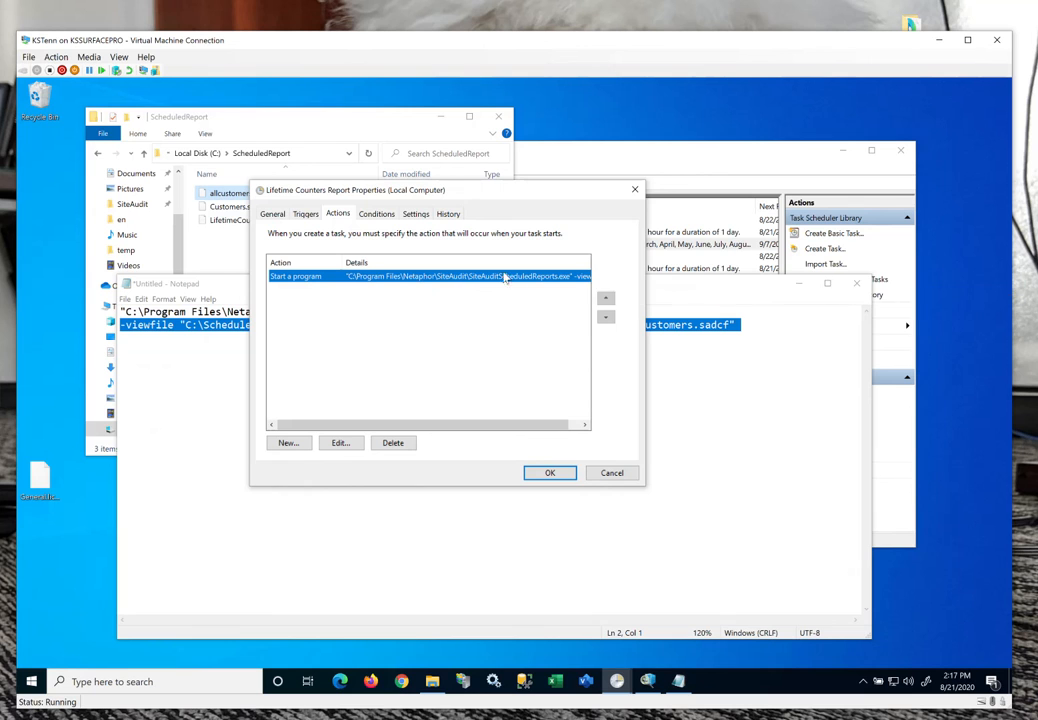
Check the allcustomers.sadcf reference in the Notepad arguments line, keeping the unsaved note open.
{"action": "left_click", "coordinate": [695, 325]}
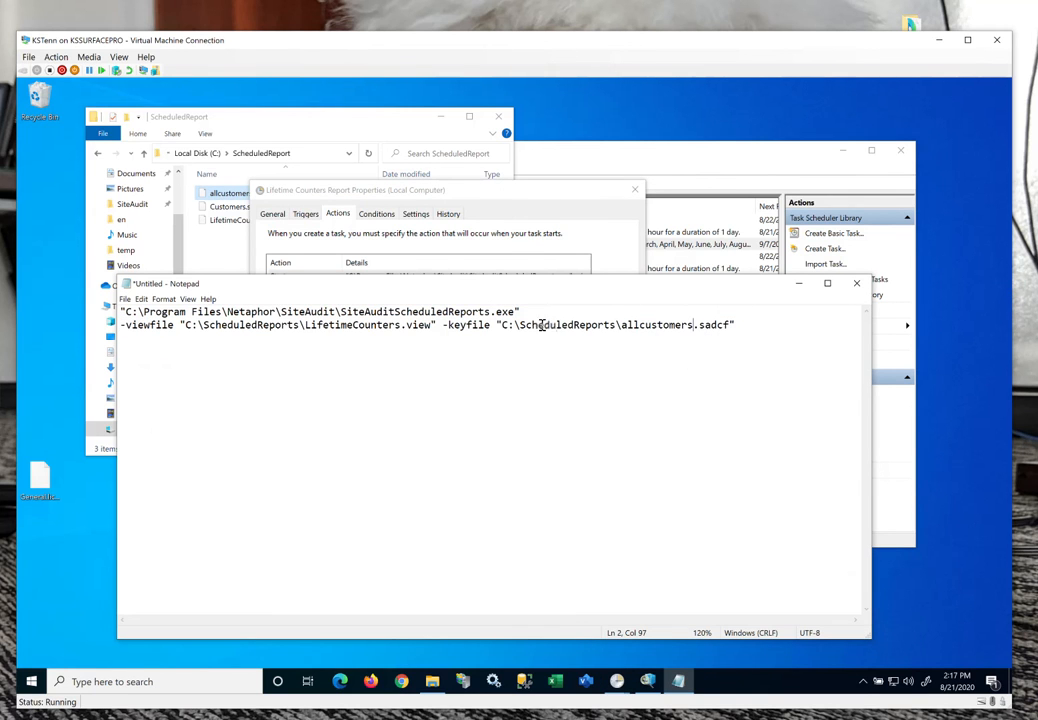
{"action": "left_click_drag", "start_coordinate": [621, 325], "coordinate": [727, 325]}
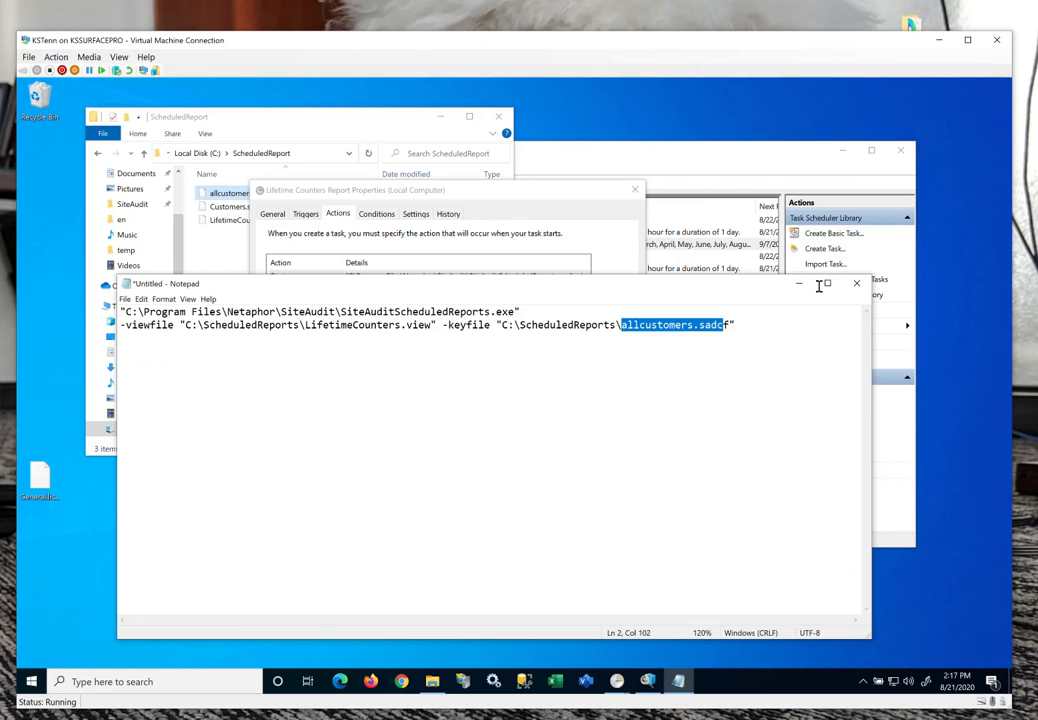
{"action": "left_click", "coordinate": [856, 284]}
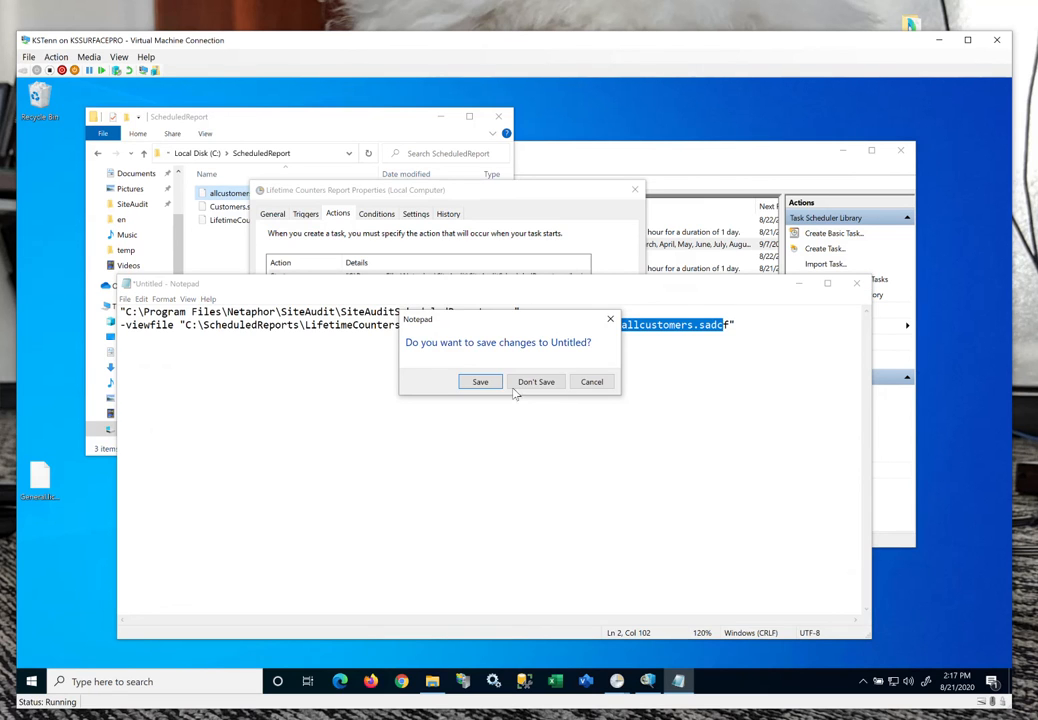
{"action": "left_click", "coordinate": [592, 382]}
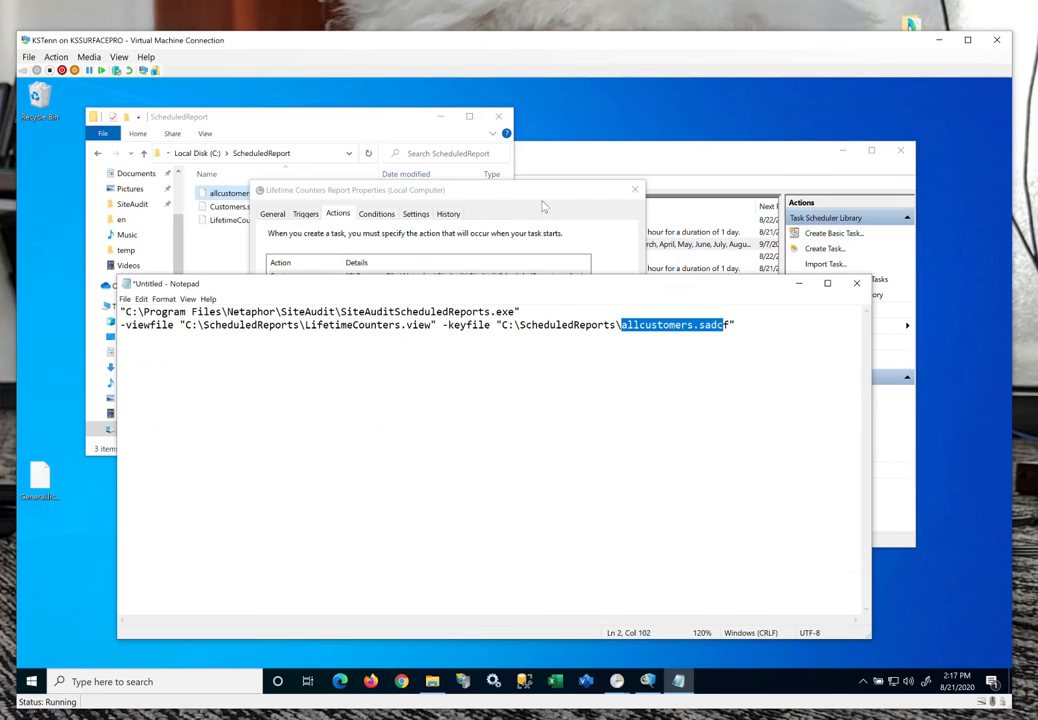
Save the Lifetime Counters Report task's properties and return to the Task Scheduler window.
{"action": "left_click", "coordinate": [543, 207]}
{"action": "left_click", "coordinate": [556, 475]}
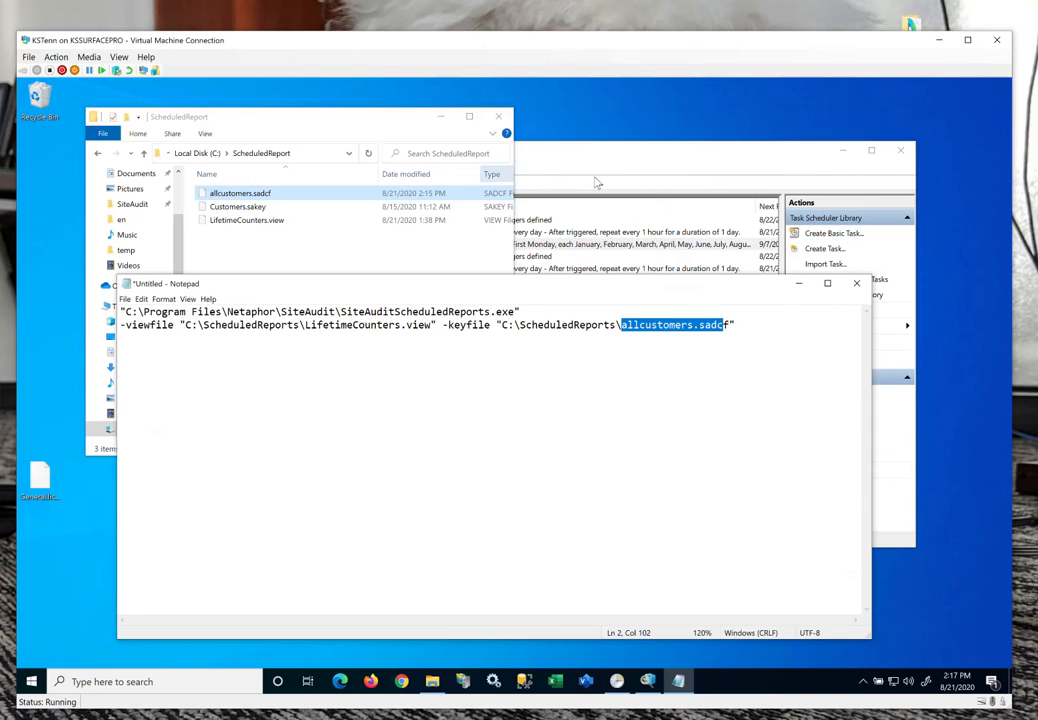
{"action": "left_click", "coordinate": [548, 175]}
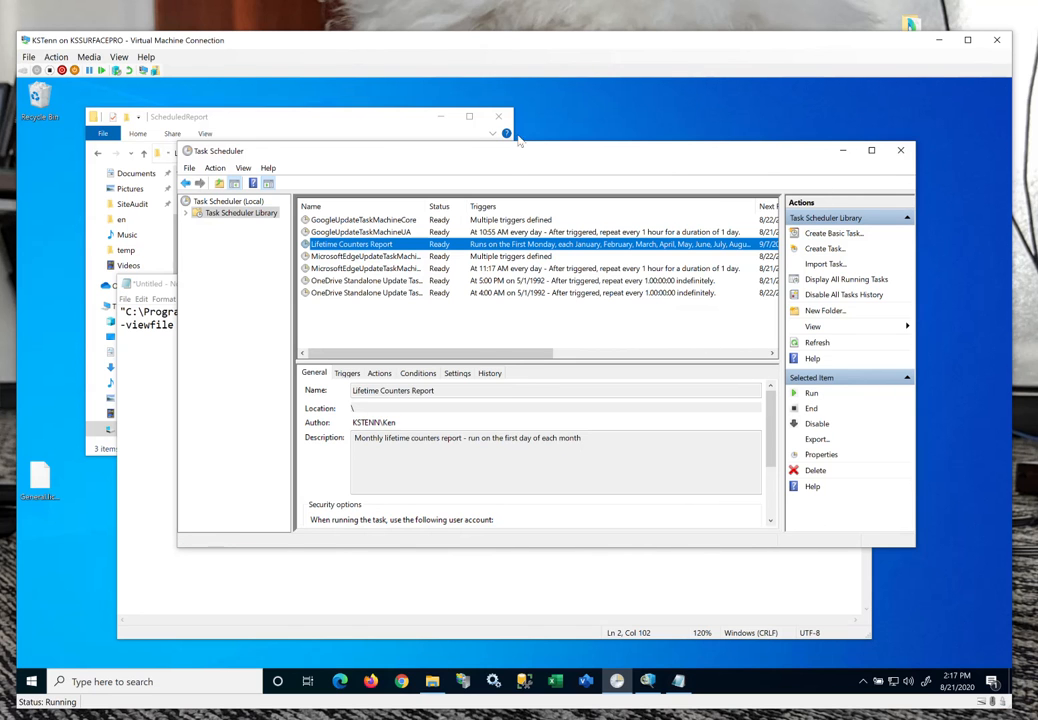
{"action": "left_click_drag", "start_coordinate": [504, 163], "coordinate": [468, 174]}
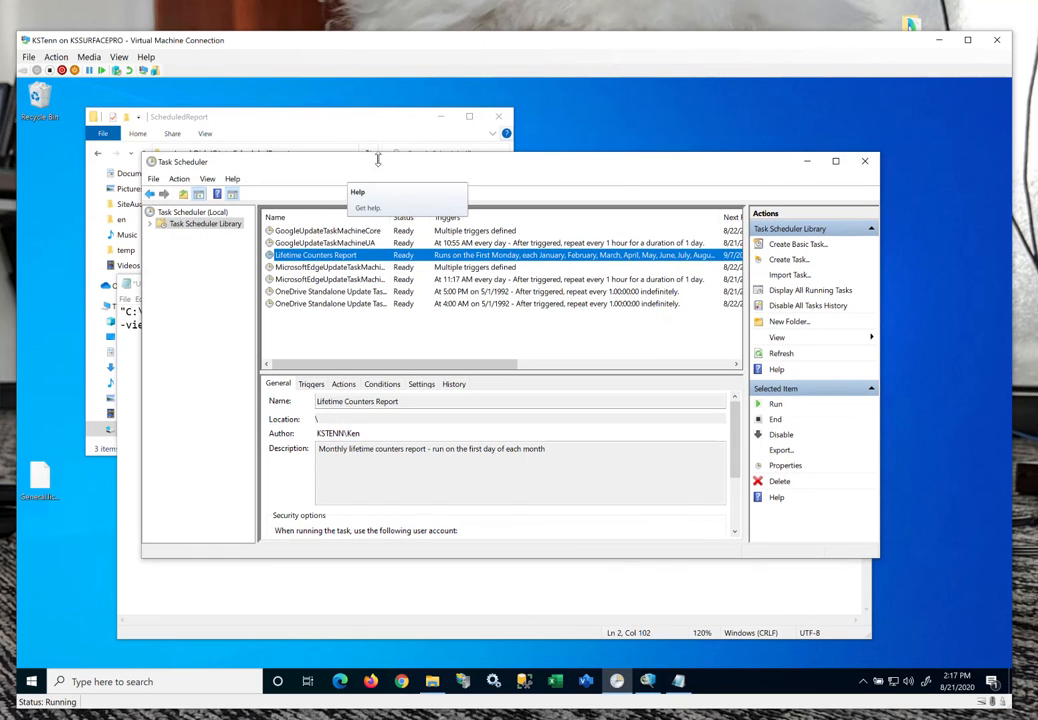